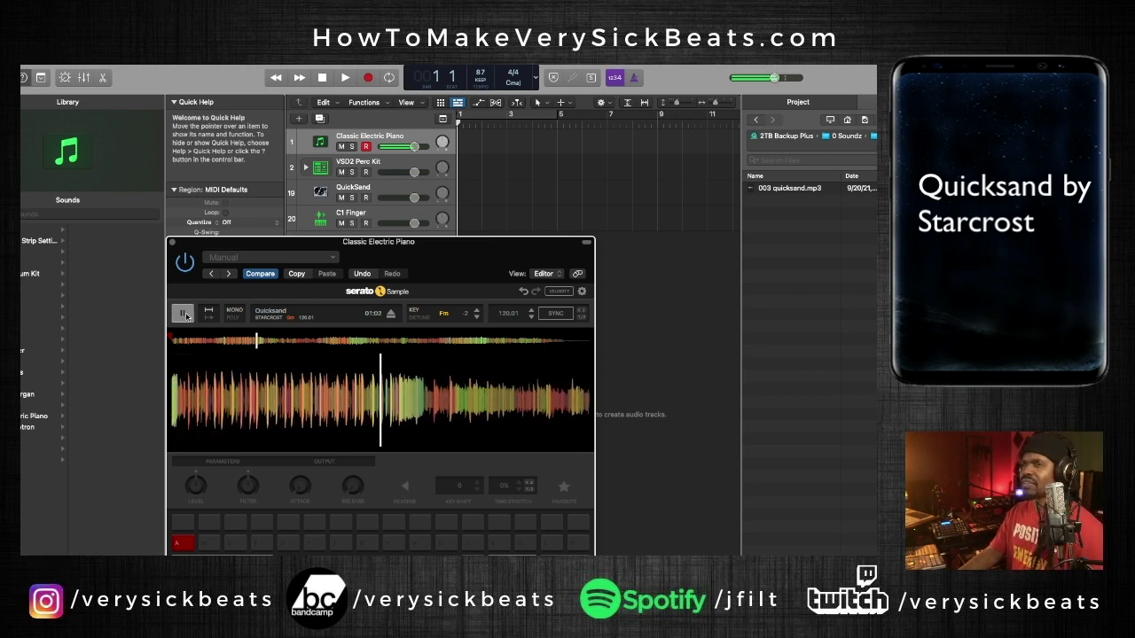
# Step: Audition the Quicksand sample in Serato Sample, switch the pad playback mode, and pause the sample
pyautogui.click(183, 314)
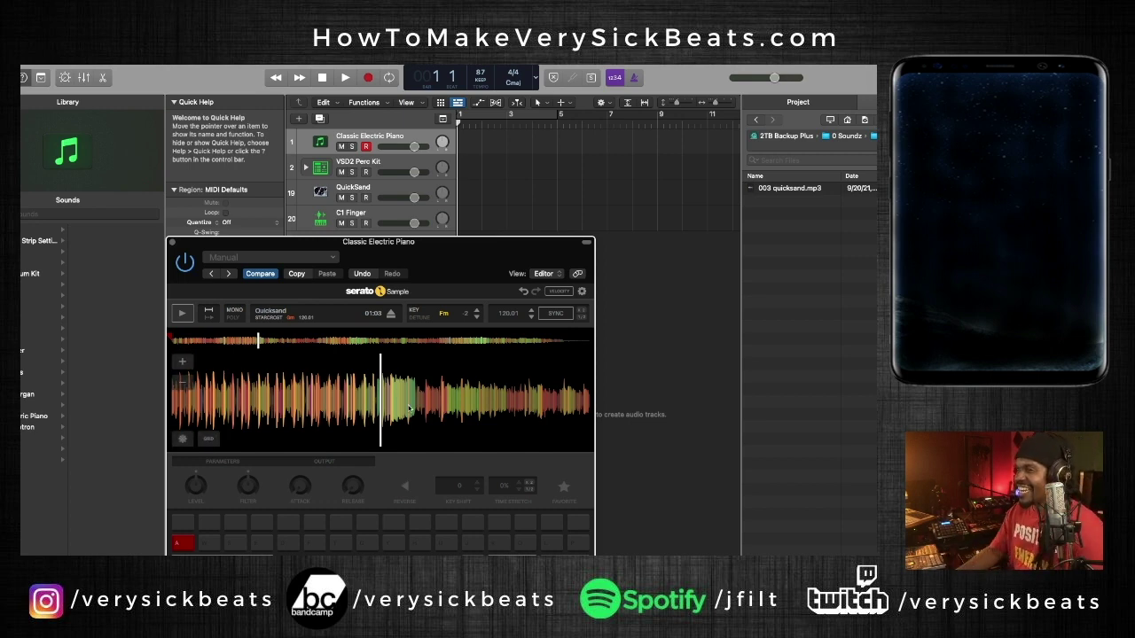
pyautogui.click(183, 316)
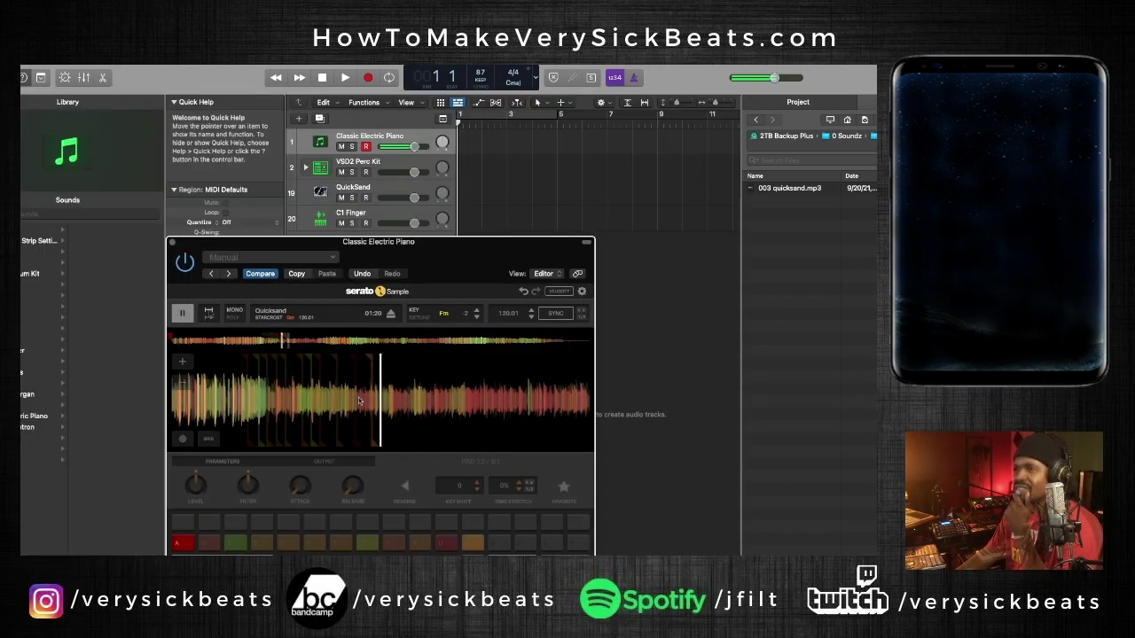
pyautogui.click(209, 314)
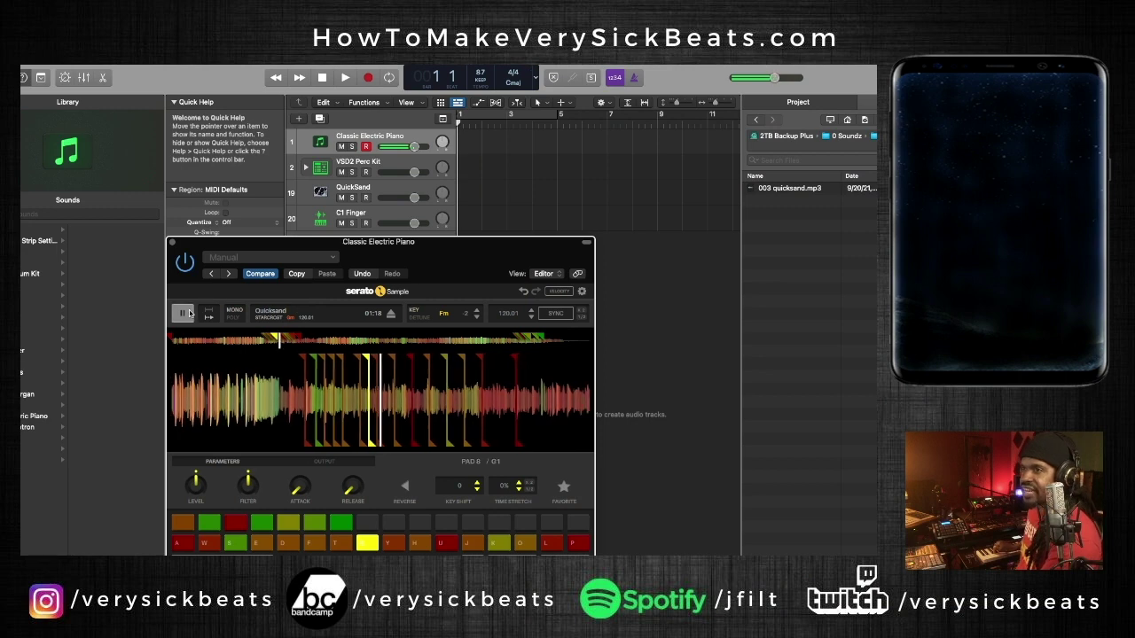
pyautogui.click(187, 313)
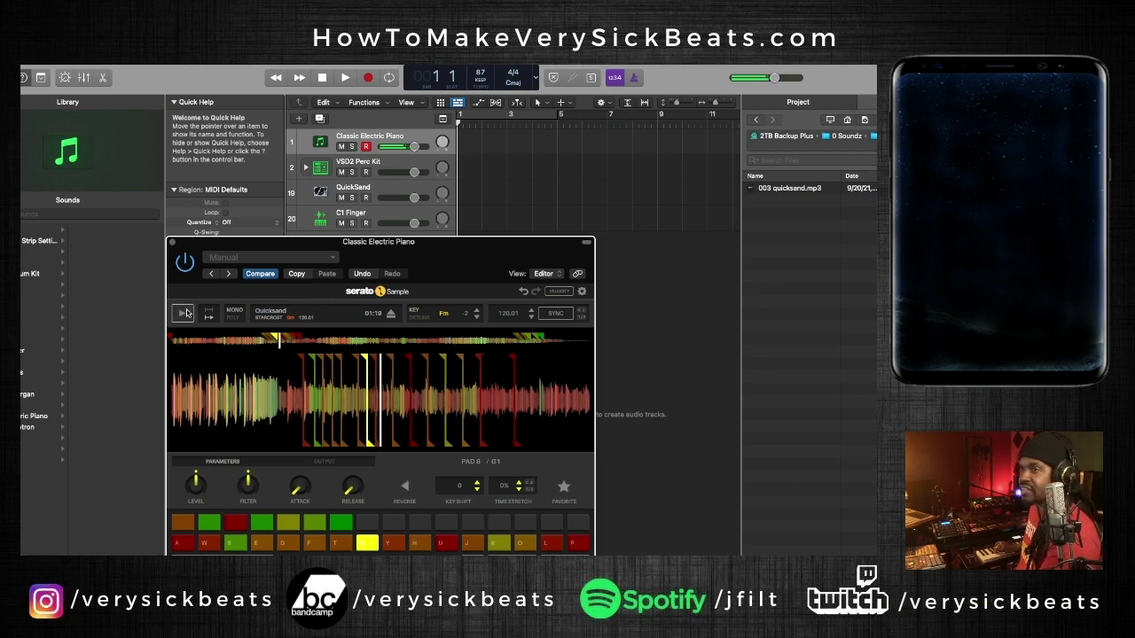
# Step: Lower the Quicksand sample's key shift to -4, giving Ebm
pyautogui.click(478, 319)
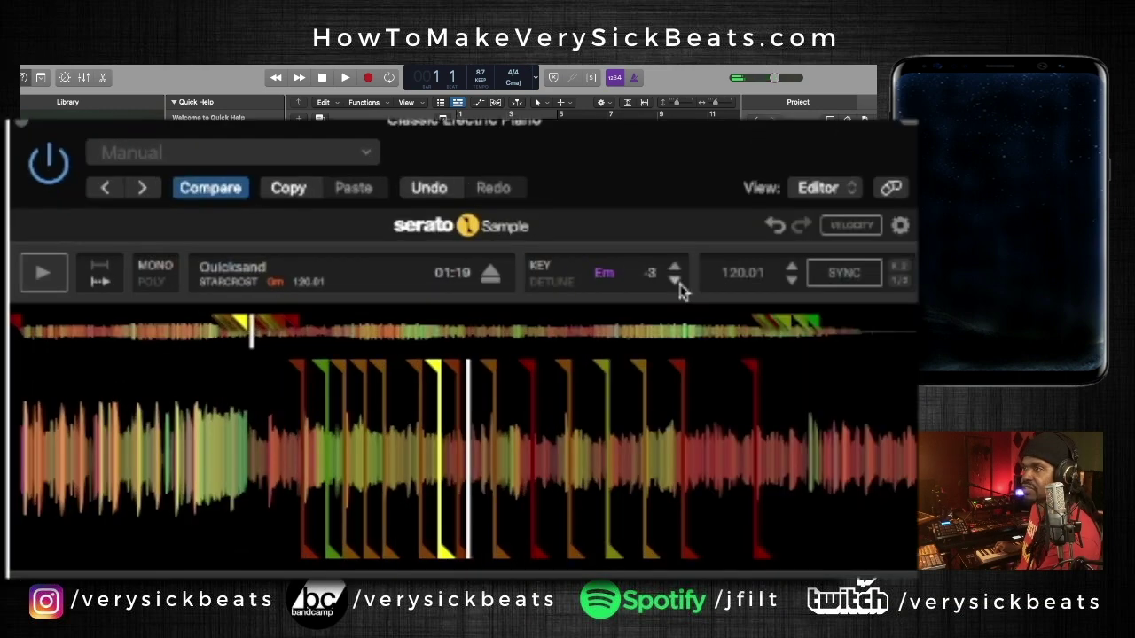
pyautogui.click(478, 318)
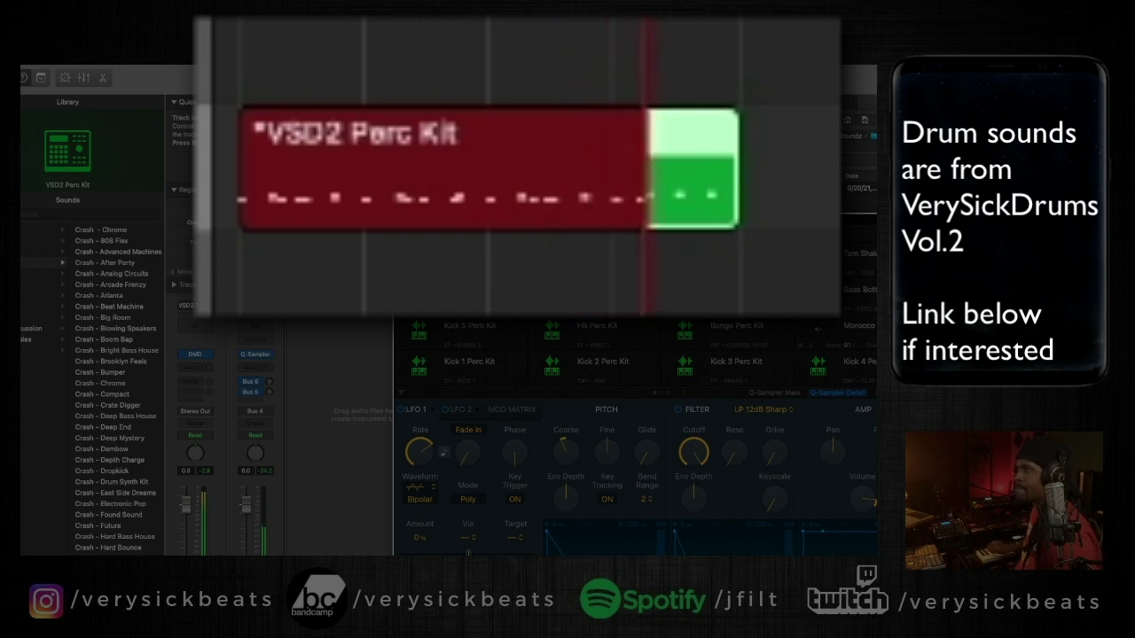
# Step: Finish recording the drum pattern on the VSD2 Perc Kit track
pyautogui.press('space')
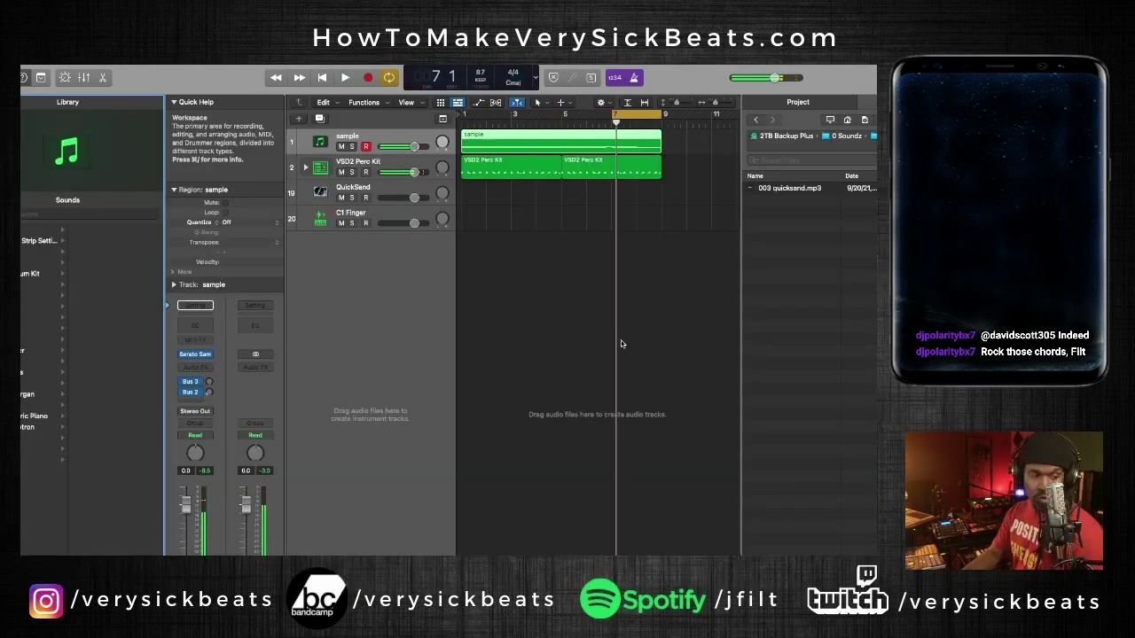
# Step: Extend the left edge of the sample region's first note back to the start of bar 1 and play the loop
pyautogui.press('super+Right')
pyautogui.press('super+Right')
pyautogui.press('super+Right')
pyautogui.press('super+Right')
pyautogui.press('super+Right')
pyautogui.press('super+Right')
pyautogui.press('f')
pyautogui.press('space')
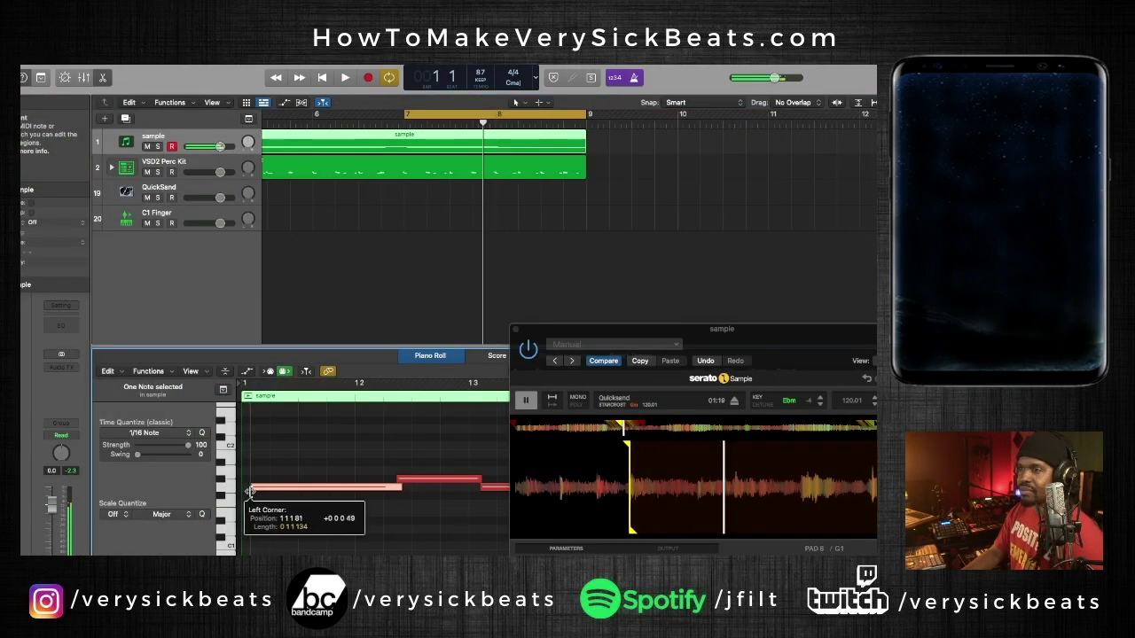
pyautogui.moveTo(250, 490); pyautogui.dragTo(249, 493)
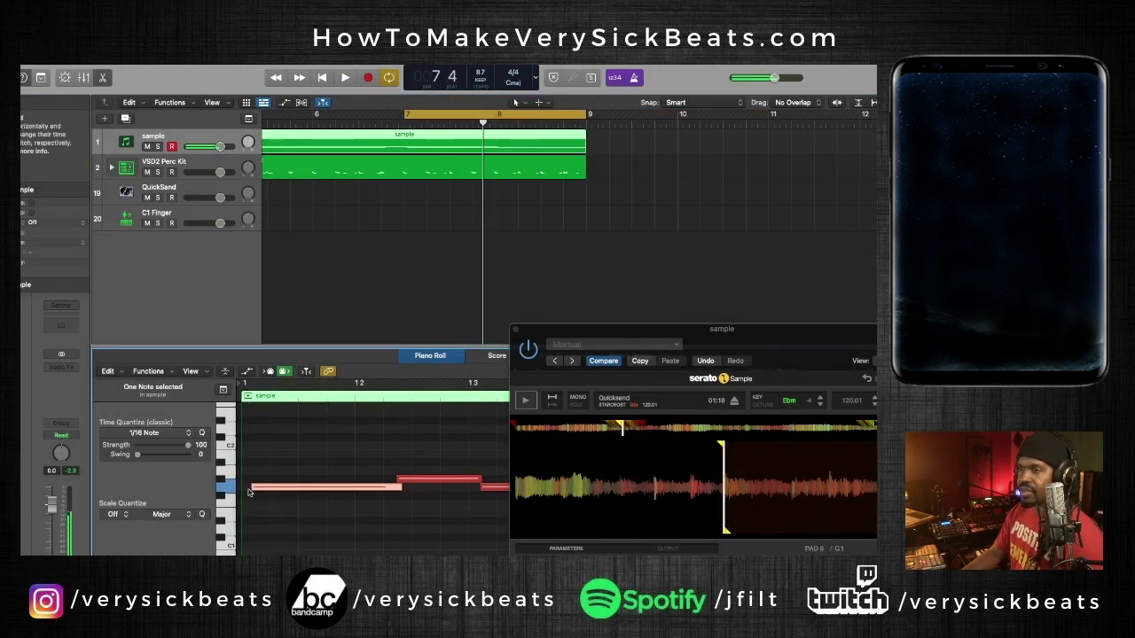
pyautogui.press('space')
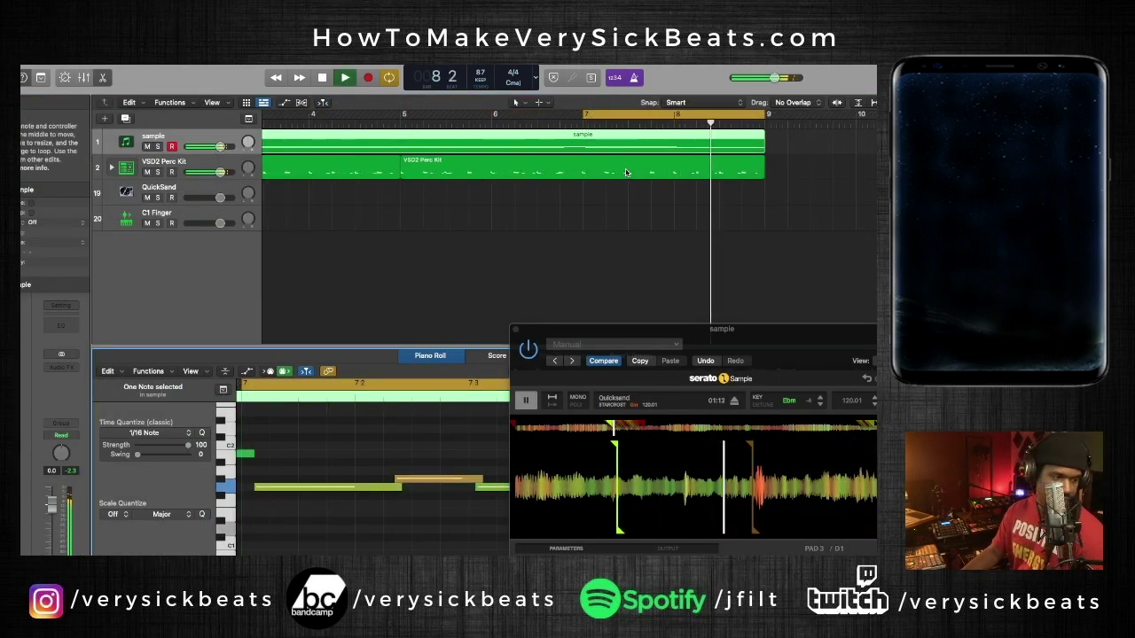
# Step: Extend the cycle range back to bar 1 and play from there
pyautogui.press('space')
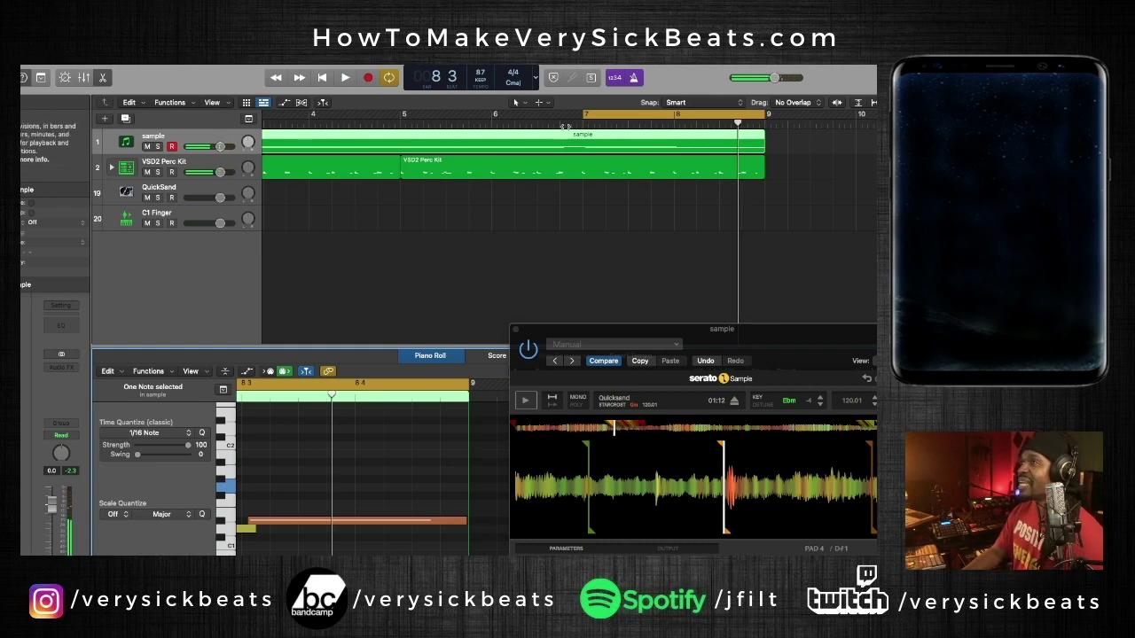
pyautogui.press('space')
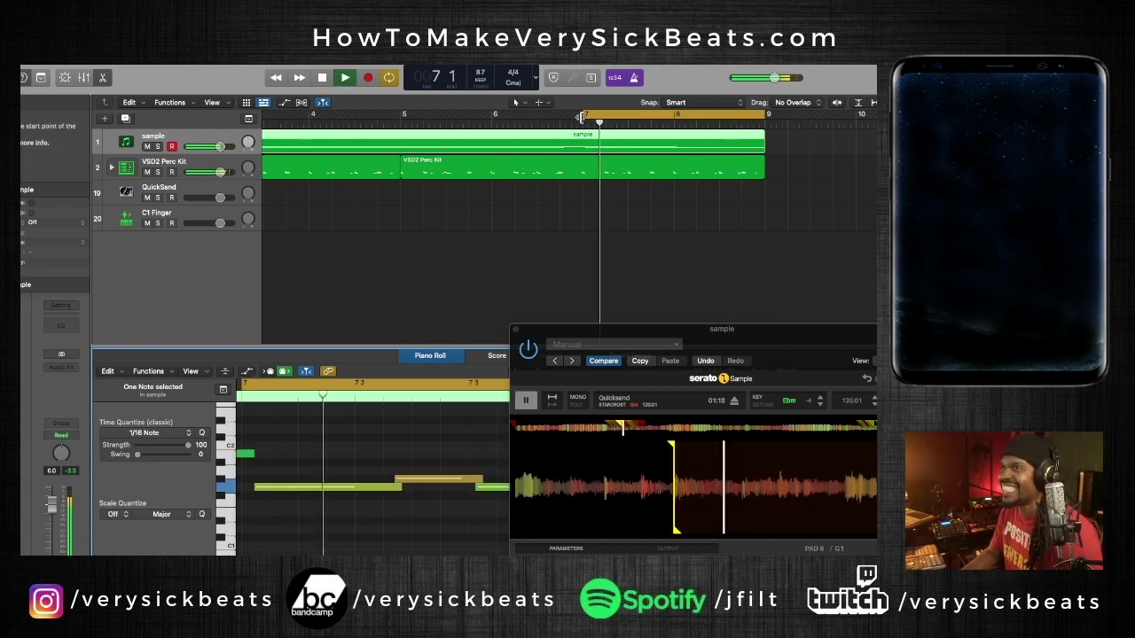
pyautogui.moveTo(619, 117); pyautogui.dragTo(306, 259)
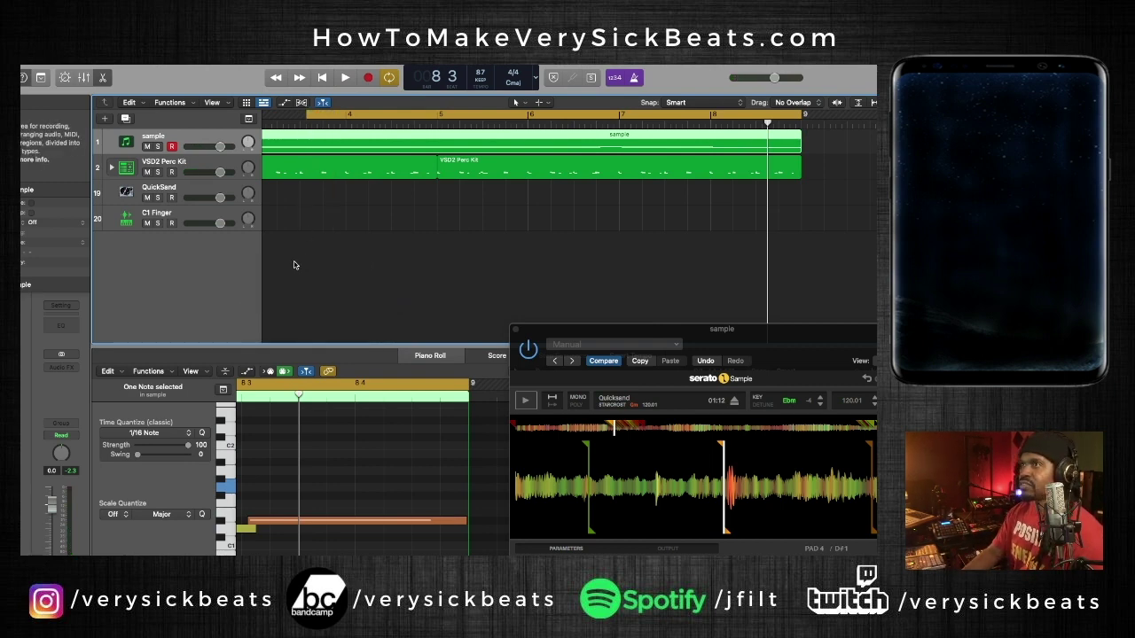
pyautogui.hscroll(-5, 297, 260)
pyautogui.moveTo(502, 118); pyautogui.dragTo(268, 118)
pyautogui.press('space')
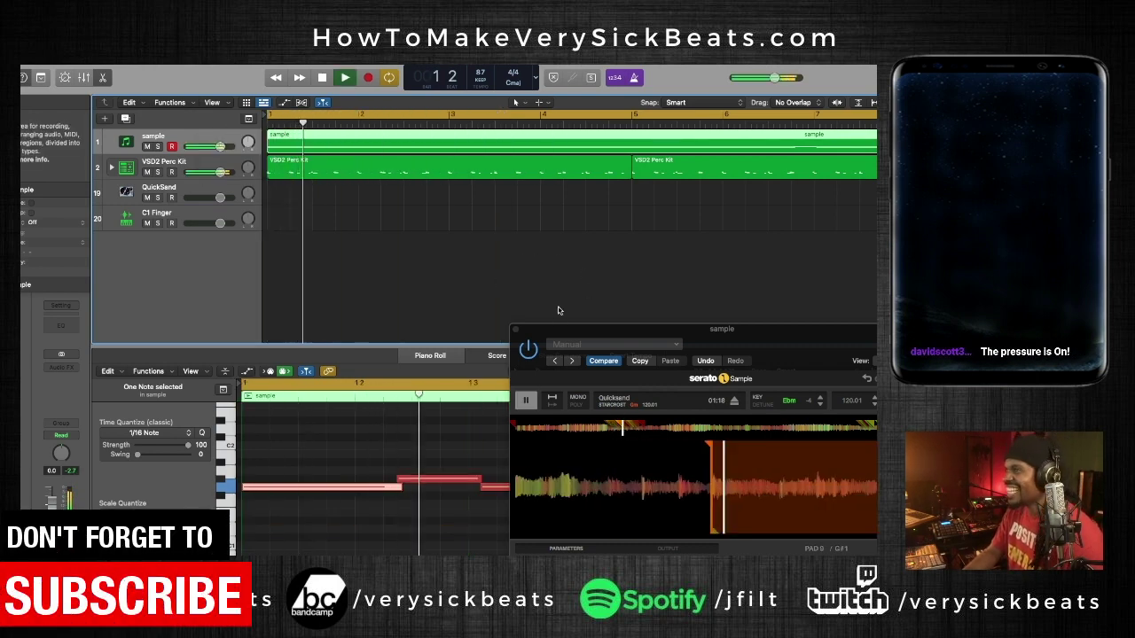
# Step: Rename the sample track as sample 1 and duplicate it with the same instrument
pyautogui.moveTo(558, 330); pyautogui.dragTo(276, 230)
pyautogui.doubleClick(178, 134)
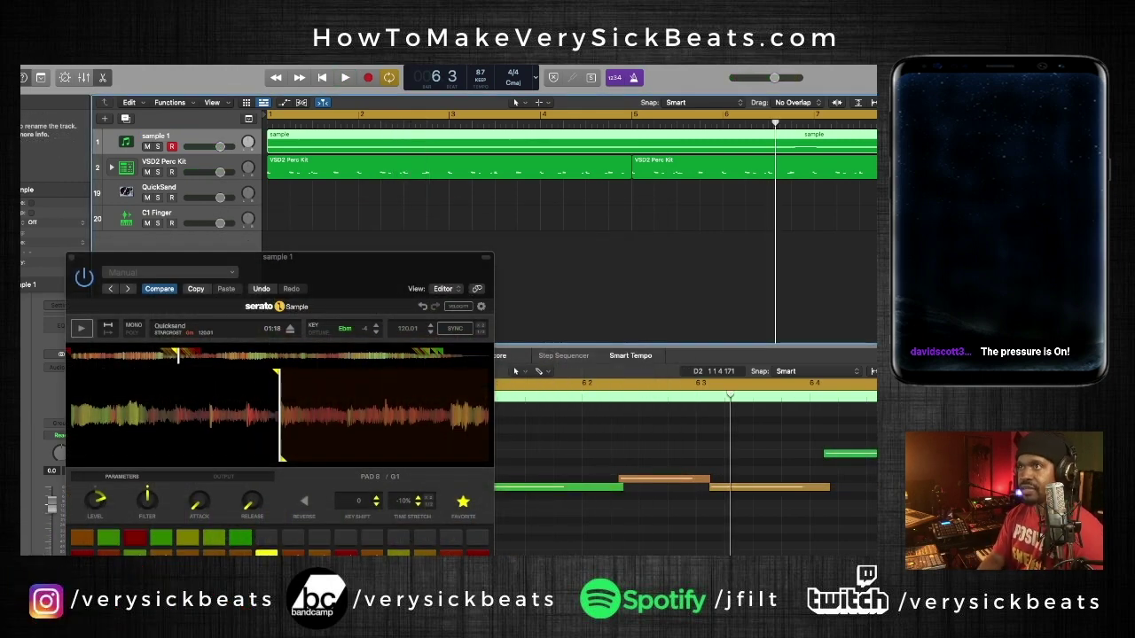
pyautogui.press('super+d')
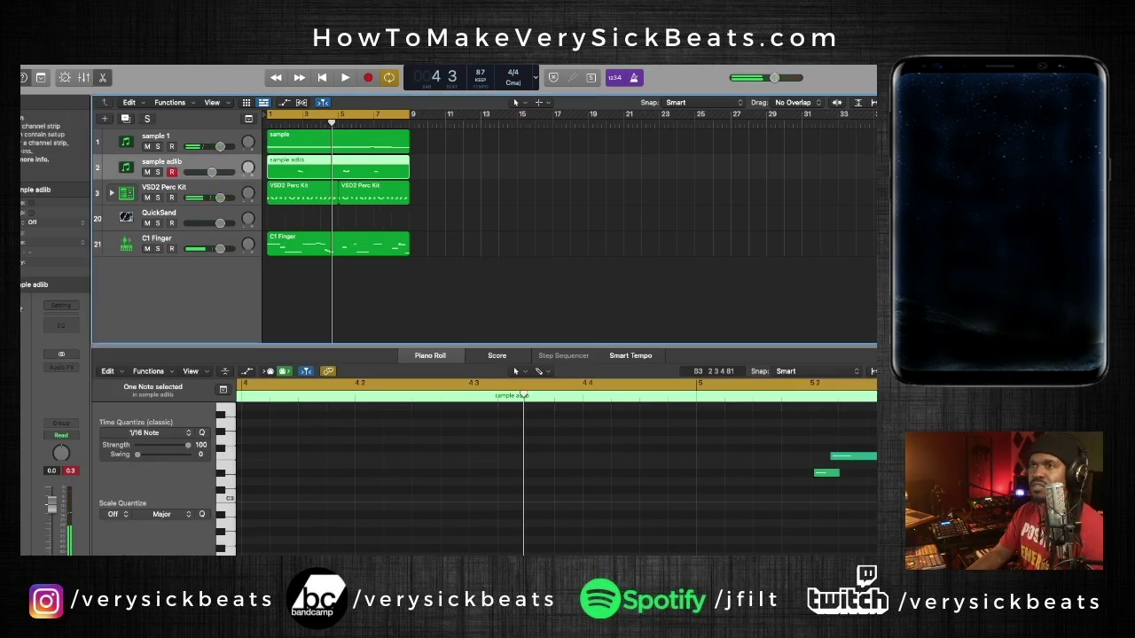
# Step: Set up an Echo effect on the sample adlib track with a 1/4 note delay and 32% wet level
pyautogui.click(55, 353)
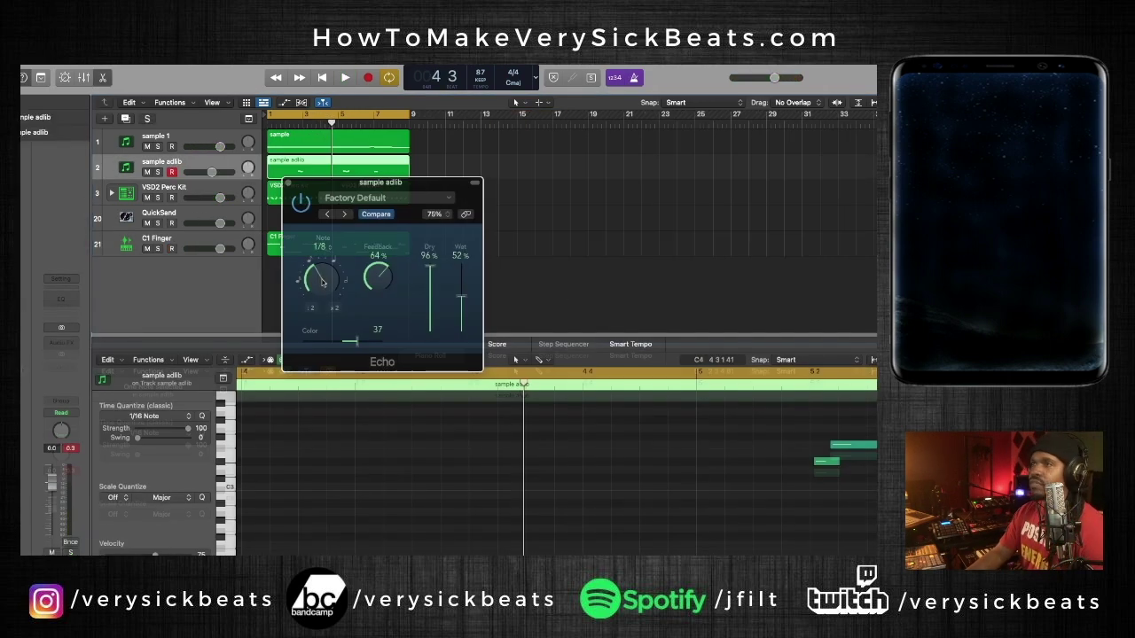
pyautogui.press('space')
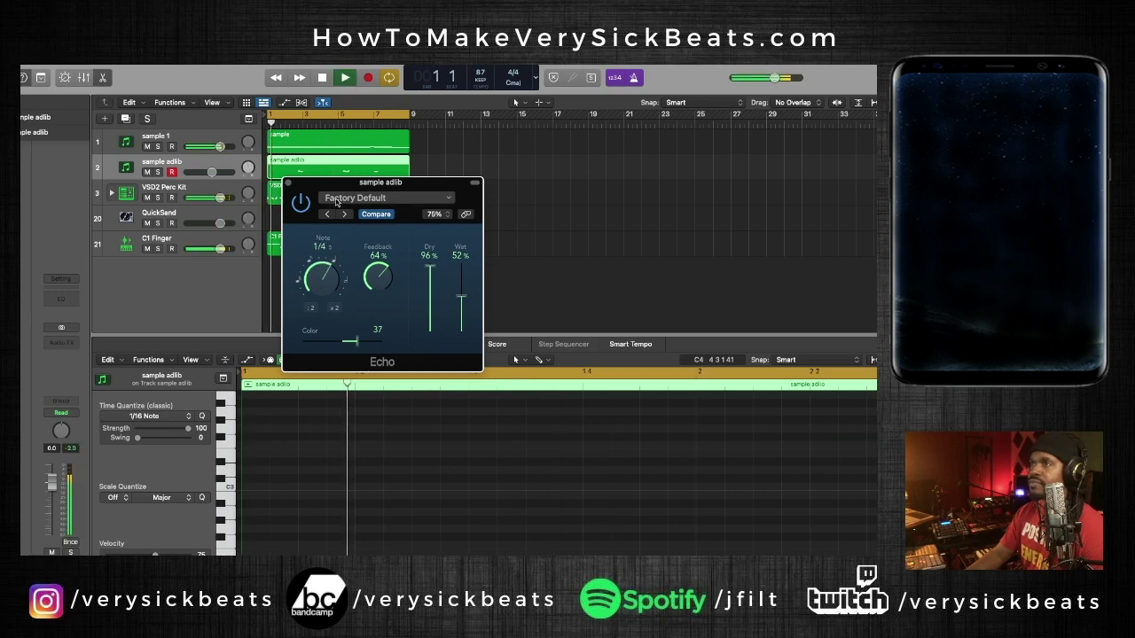
pyautogui.moveTo(337, 184); pyautogui.dragTo(509, 260)
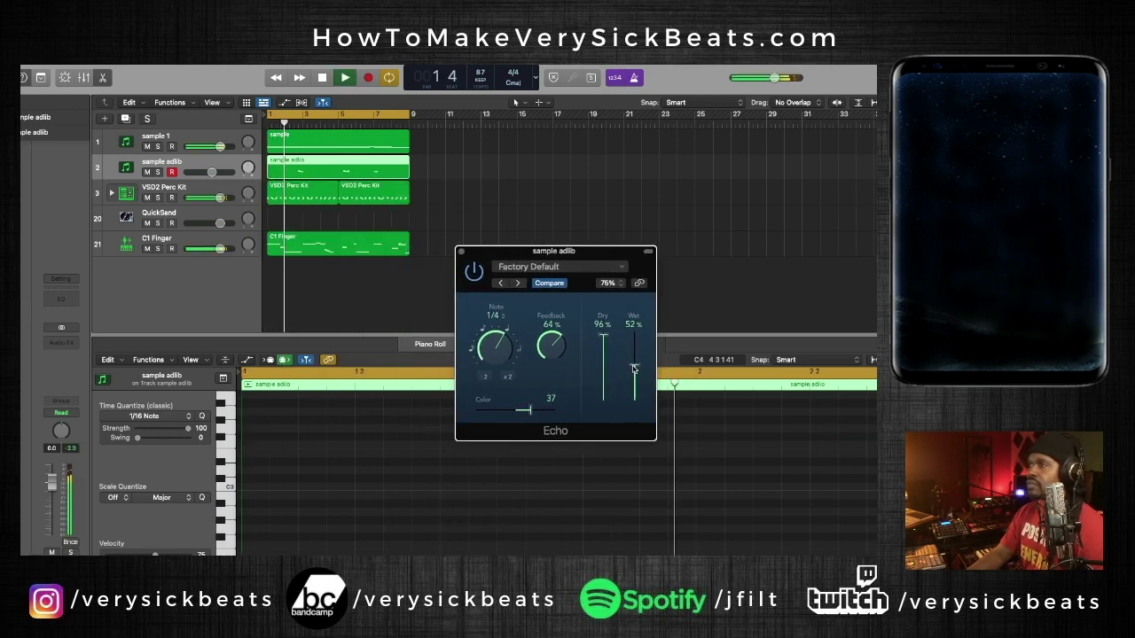
pyautogui.moveTo(633, 373); pyautogui.dragTo(636, 390)
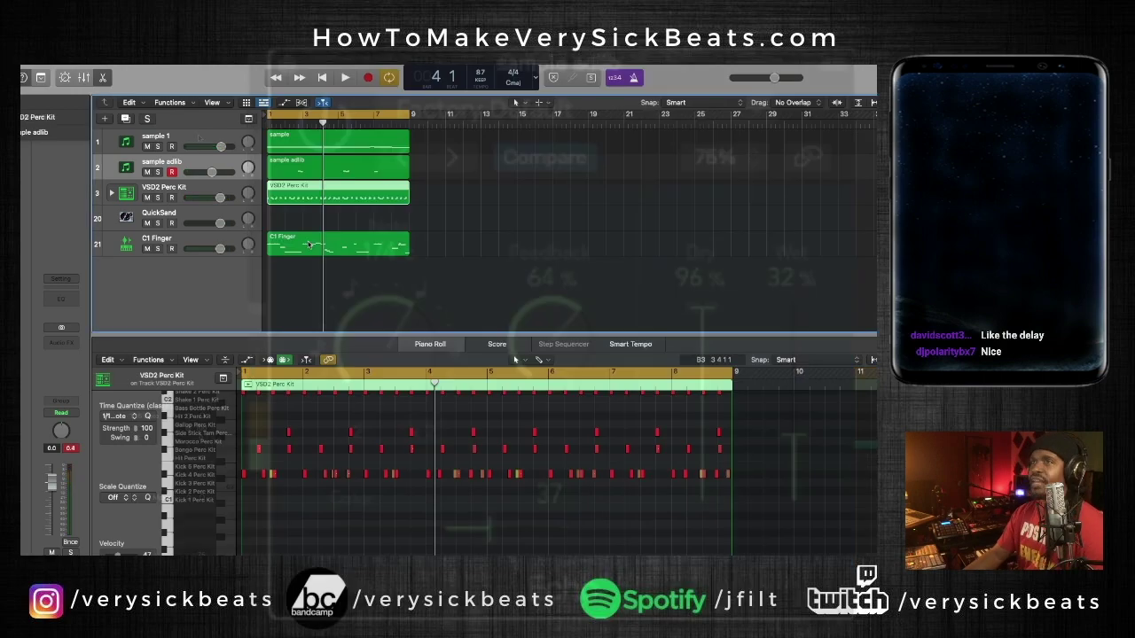
# Step: Delete the empty QuickSand track
pyautogui.click(215, 217)
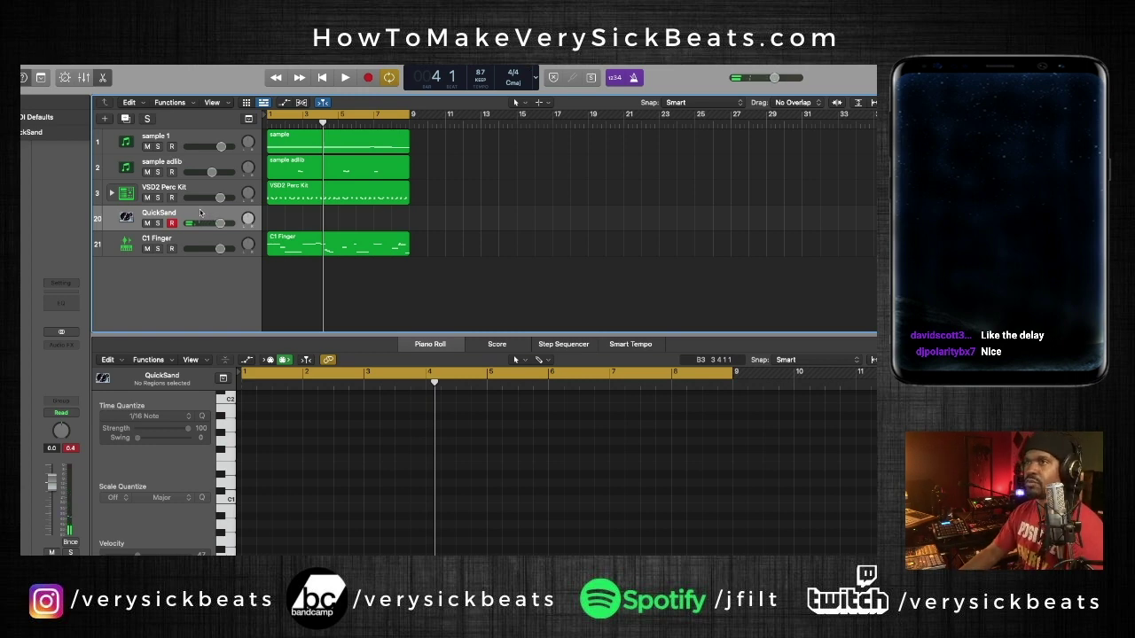
pyautogui.press('super+BackSpace')
# Step: Select all regions and repeat them to fill the arrangement with eight 8-bar blocks, ending at bar 65
pyautogui.press('super+a')
pyautogui.press('super+r')
pyautogui.press('super+r')
pyautogui.press('super+r')
pyautogui.press('super+r')
pyautogui.press('super+r')
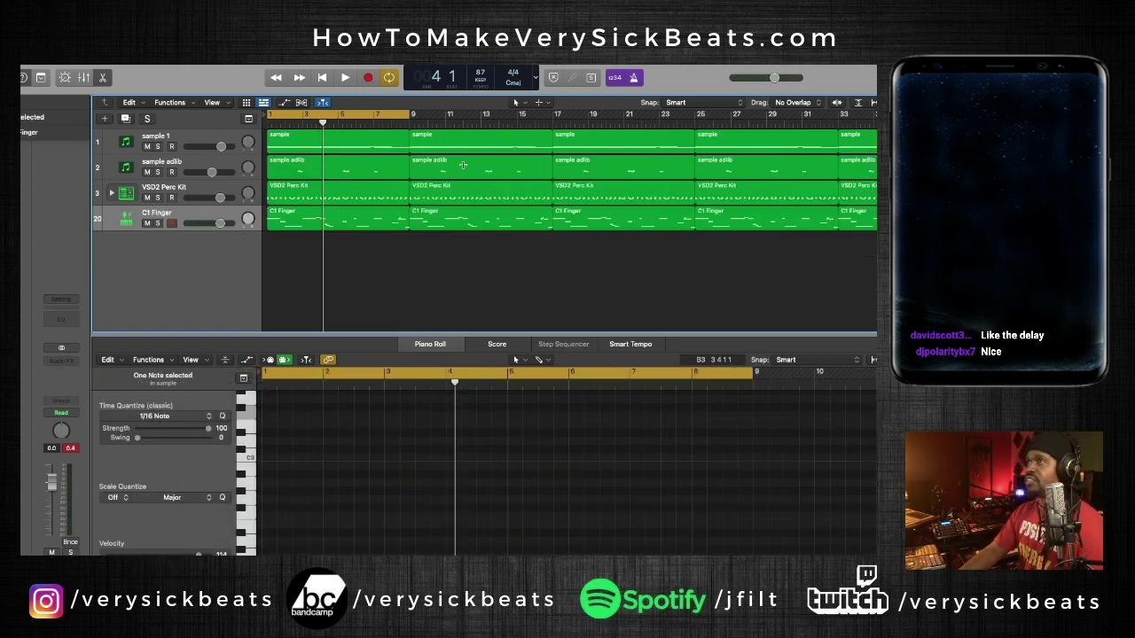
pyautogui.hscroll(2, 492, 174)
pyautogui.hscroll(-2, 492, 174)
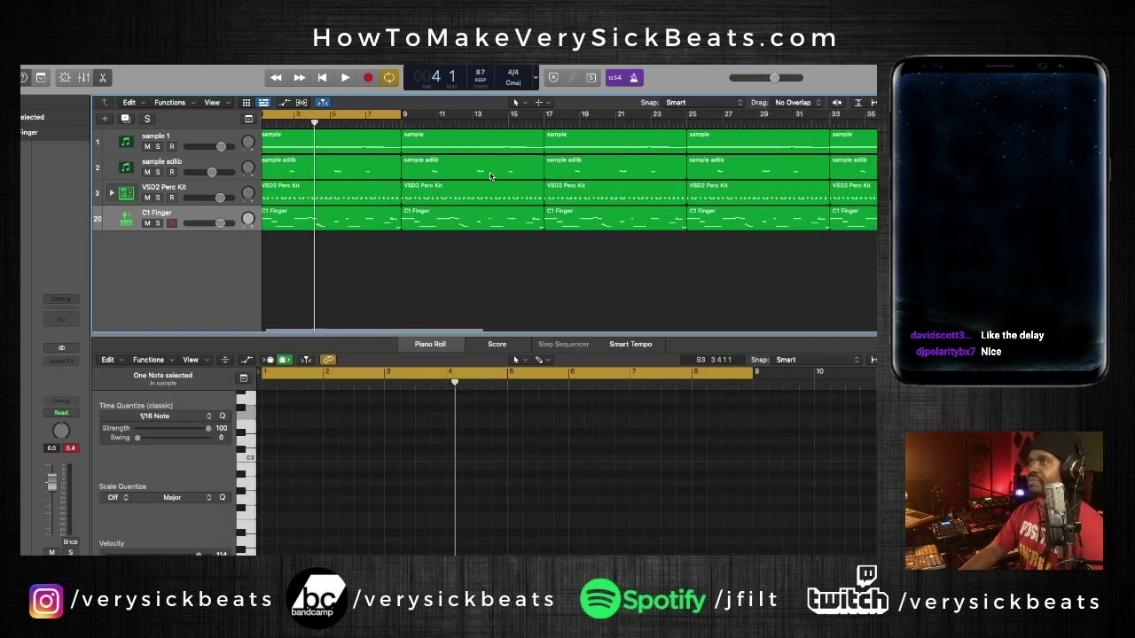
# Step: Turn off the cycle range and play the arrangement from the beginning
pyautogui.click(349, 118)
pyautogui.press('Return')
pyautogui.press('space')
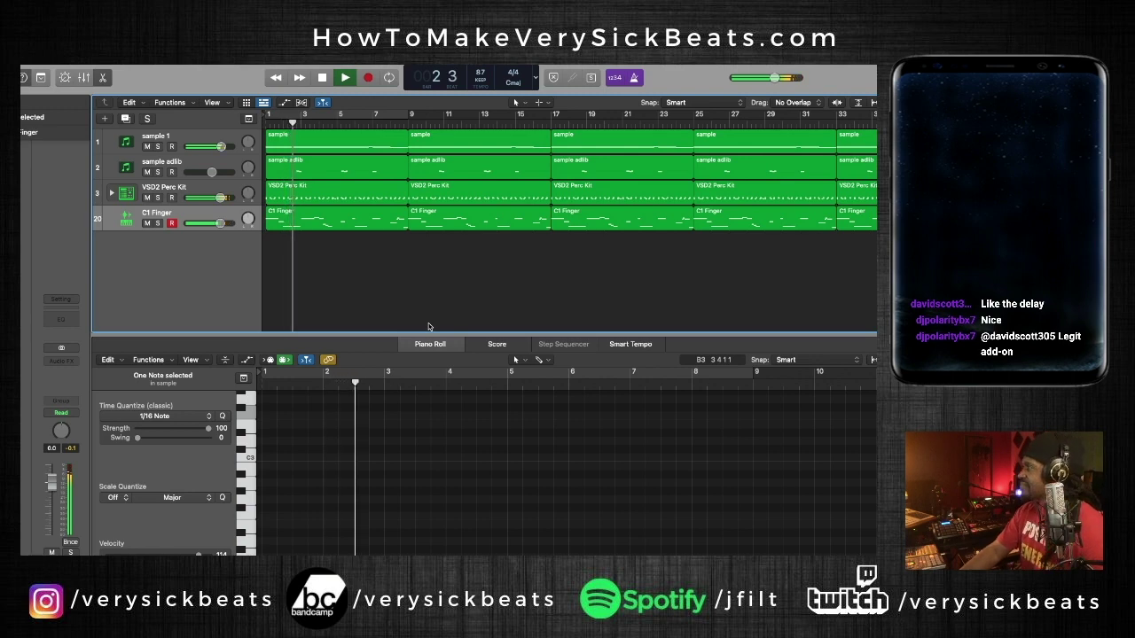
# Step: Hide the piano roll and review the full length of the arrangement across all tracks
pyautogui.moveTo(406, 334); pyautogui.dragTo(341, 529)
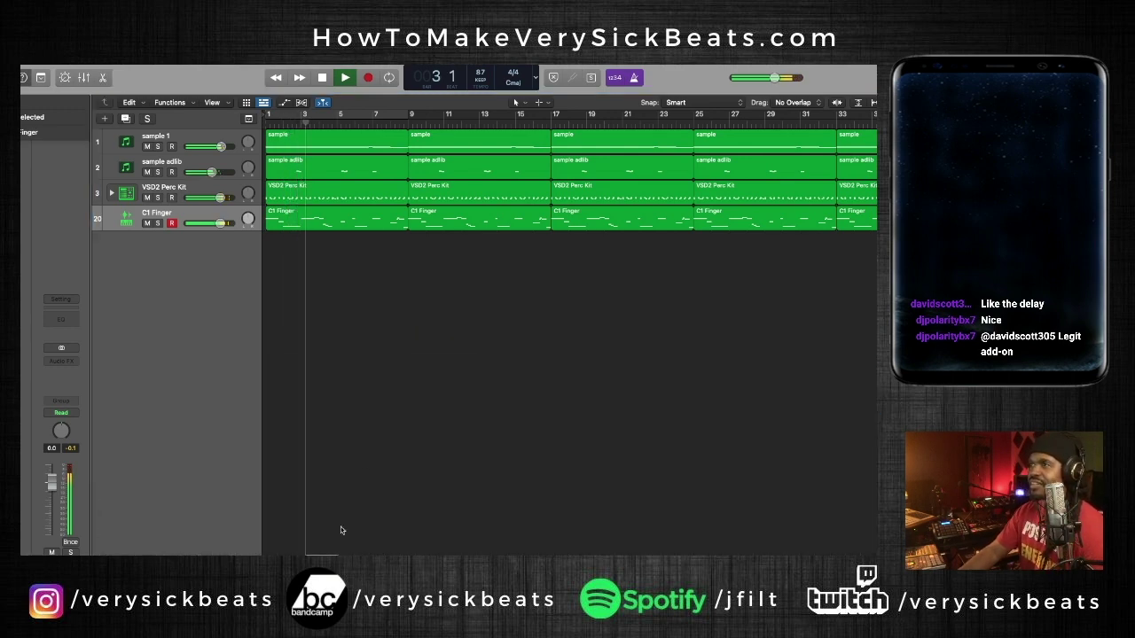
pyautogui.press('super+Left')
pyautogui.press('super+Left')
pyautogui.press('super+Left')
pyautogui.press('super+Right')
pyautogui.scroll(-3, 383, 386)
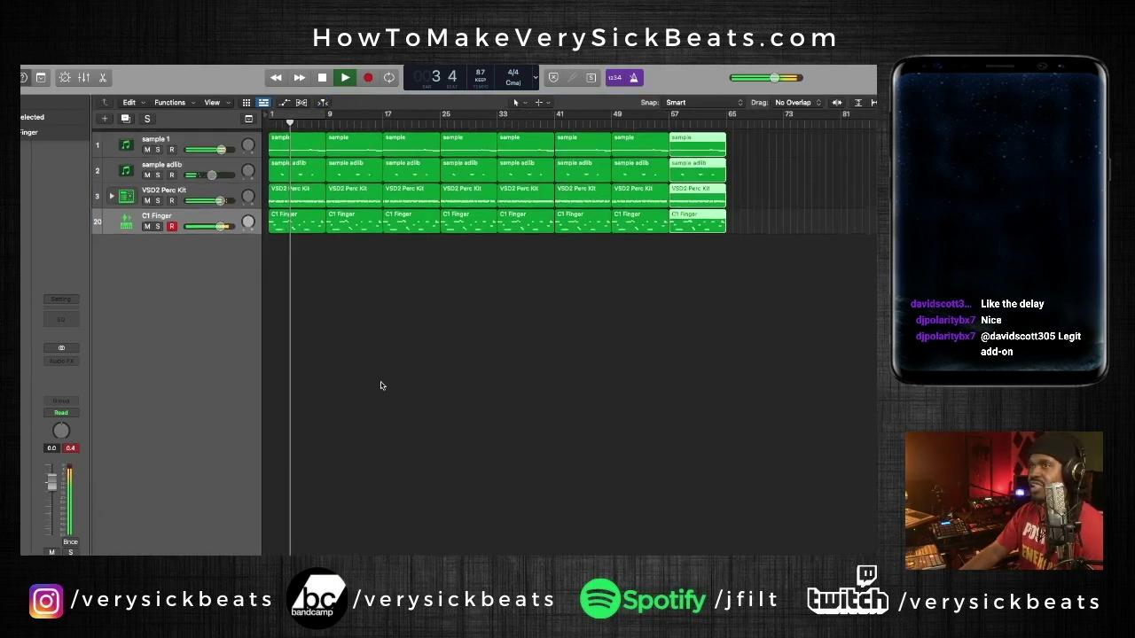
pyautogui.scroll(3, 383, 317)
pyautogui.scroll(-3, 382, 317)
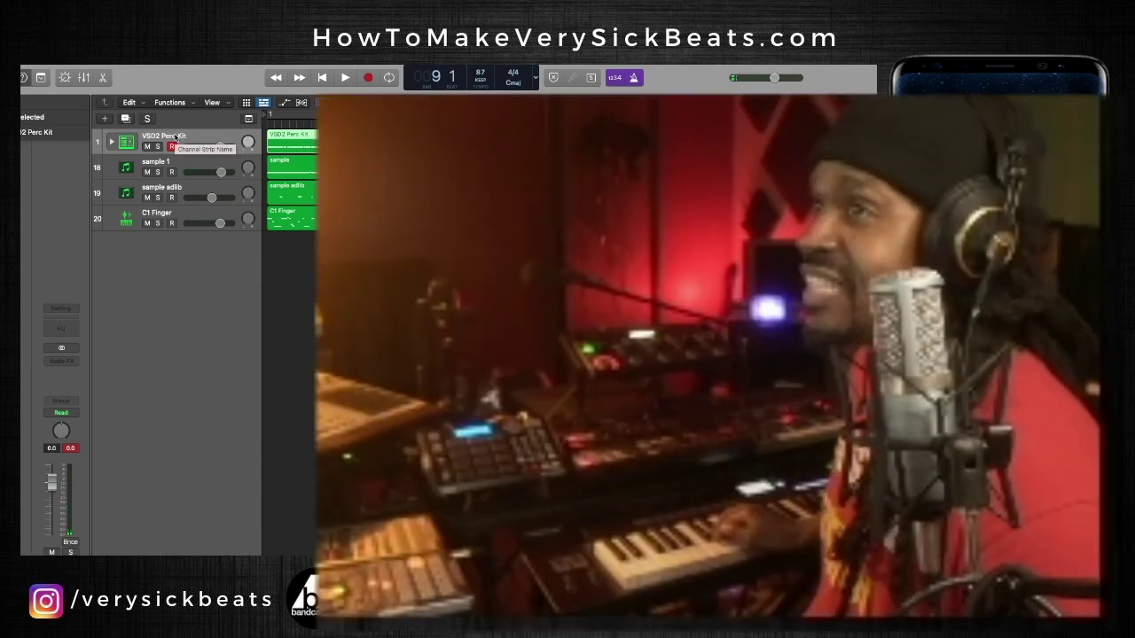
# Step: Listen to the opening bars of the arrangement and stop playback
pyautogui.press('space')
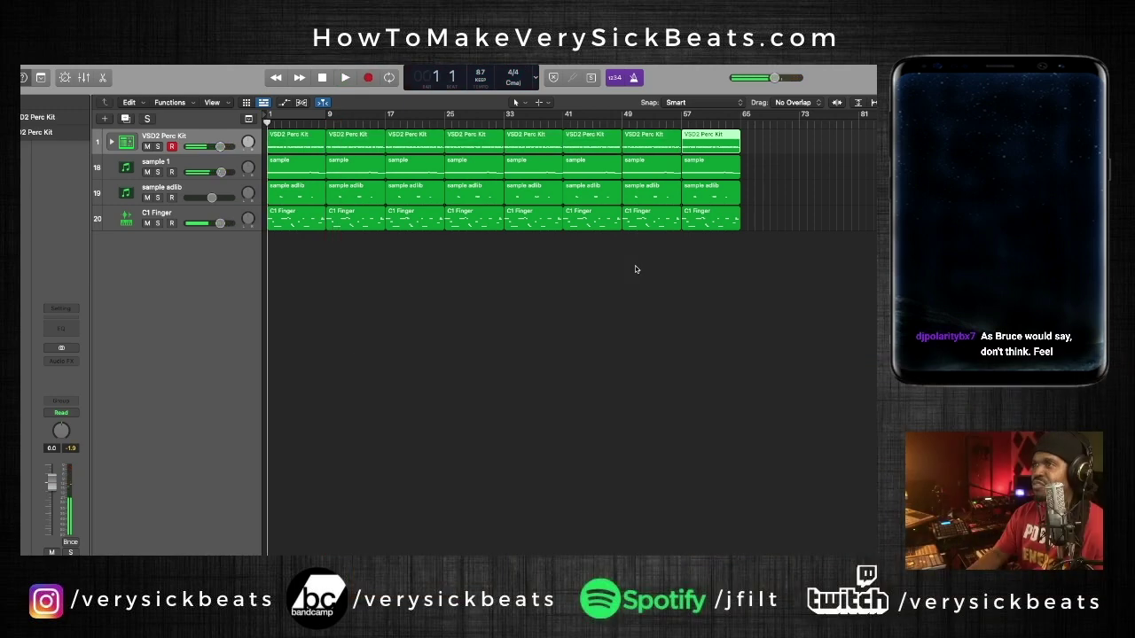
pyautogui.press('space')
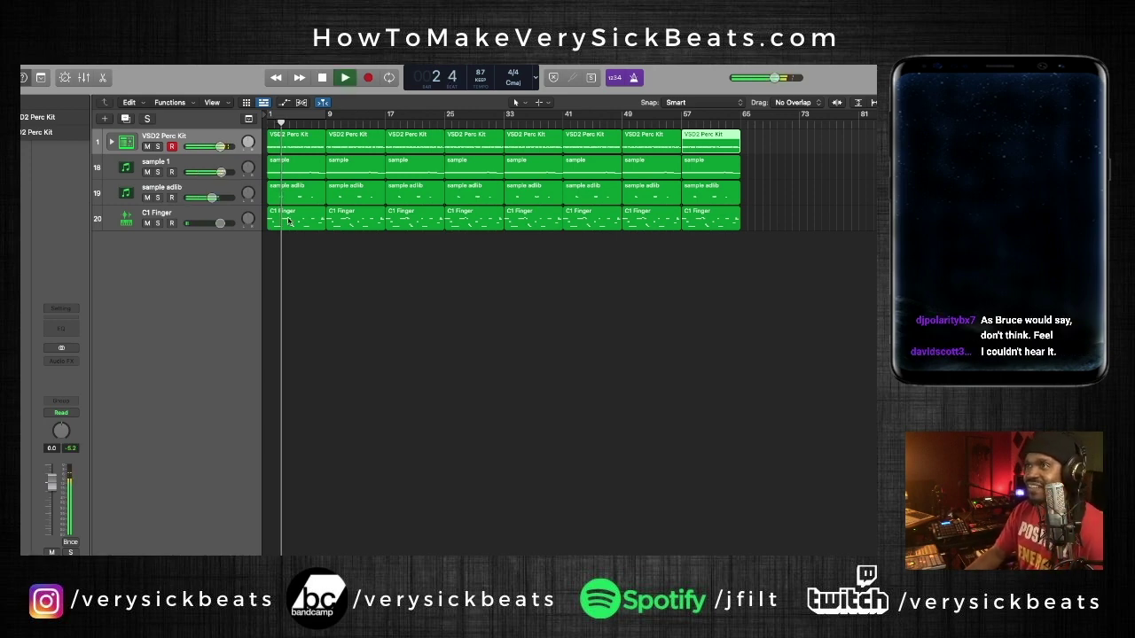
pyautogui.click(321, 78)
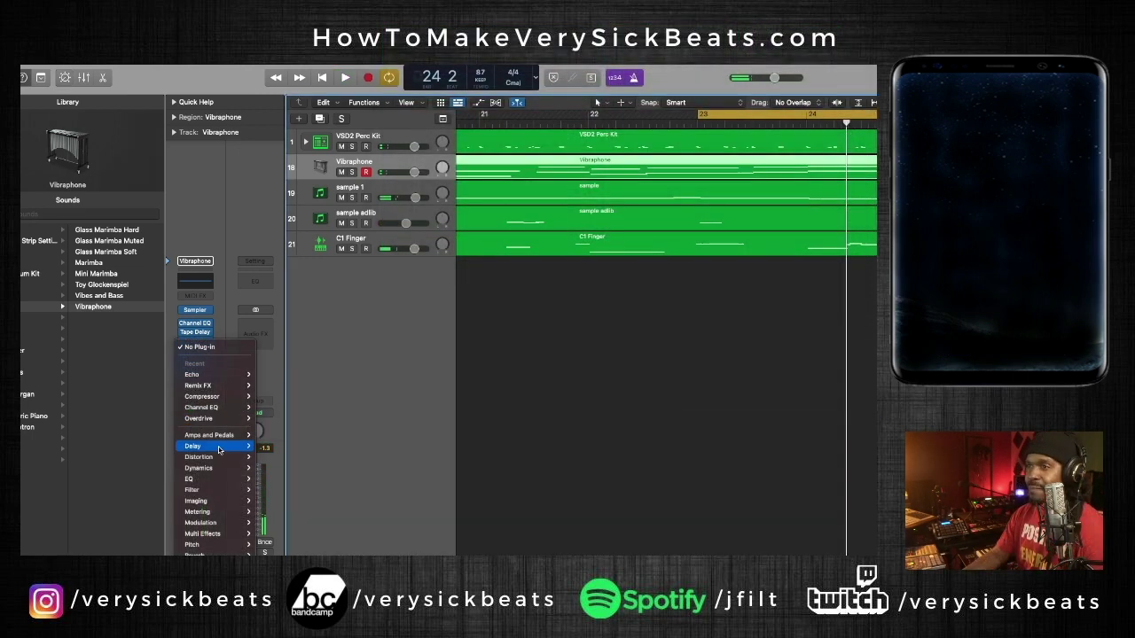
# Step: Insert a stereo Pedalboard effect on the Vibraphone track
pyautogui.moveTo(217, 436)
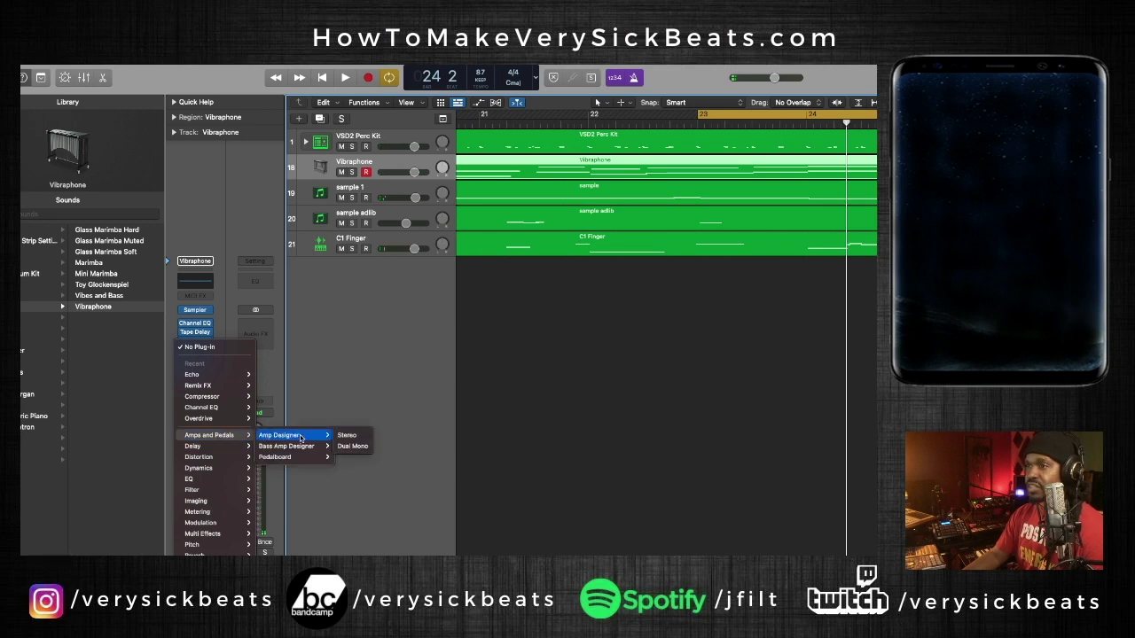
pyautogui.moveTo(302, 450)
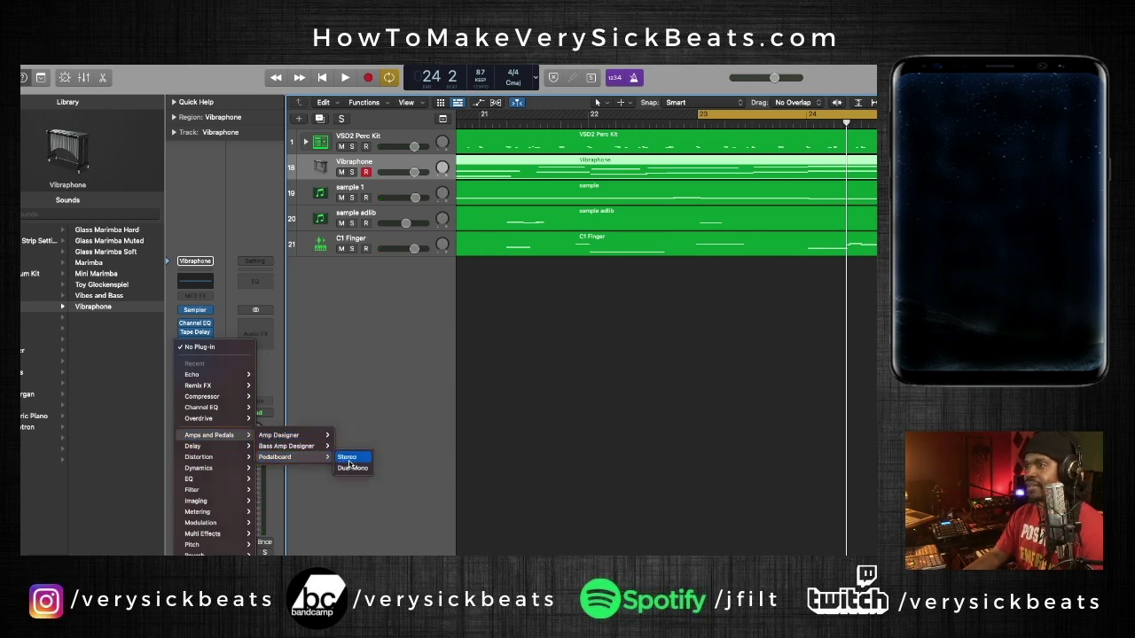
pyautogui.click(349, 458)
# Step: Add the Total Tremolo pedal to the Vibraphone's Pedalboard and start playback to hear it
pyautogui.scroll(3, 813, 341)
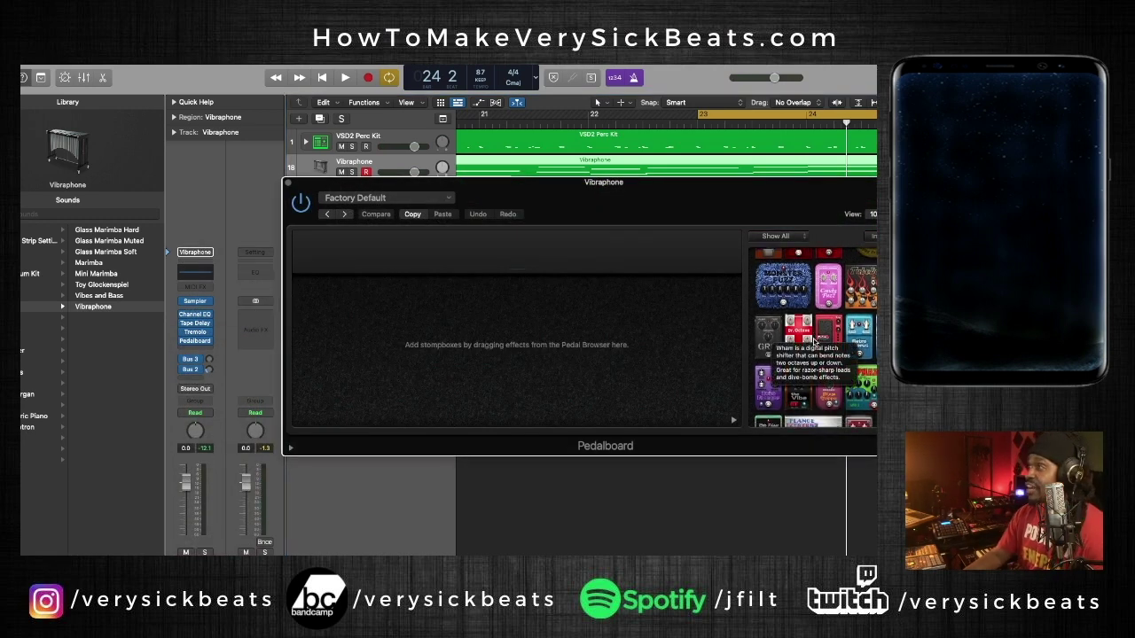
pyautogui.scroll(-5, 813, 341)
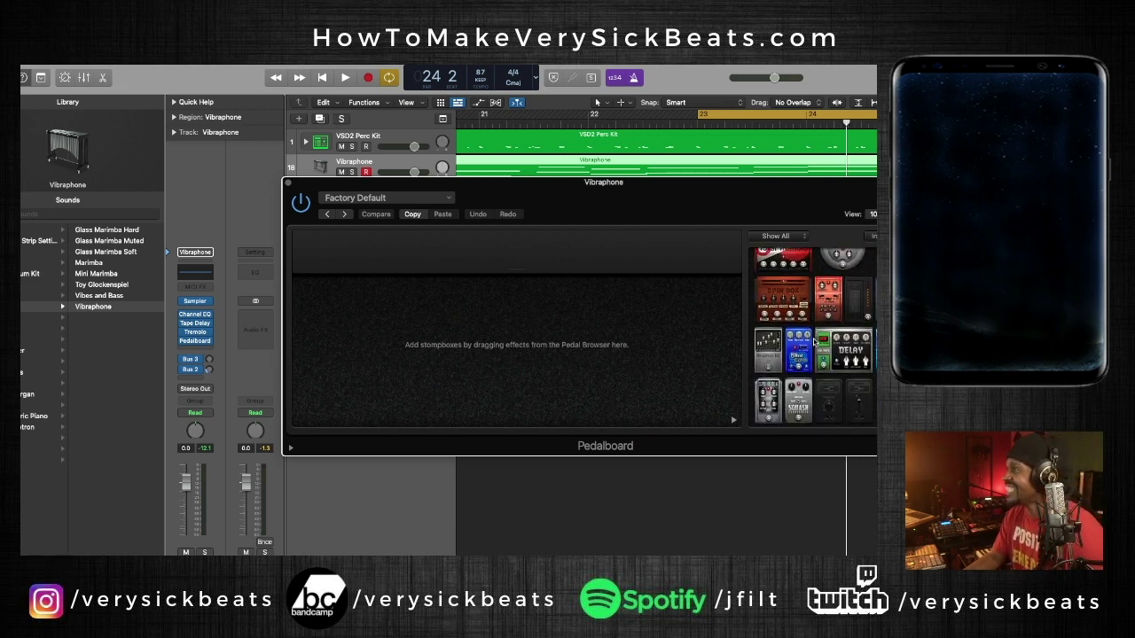
pyautogui.scroll(2, 816, 350)
pyautogui.moveTo(780, 307); pyautogui.dragTo(330, 329)
pyautogui.press('space')
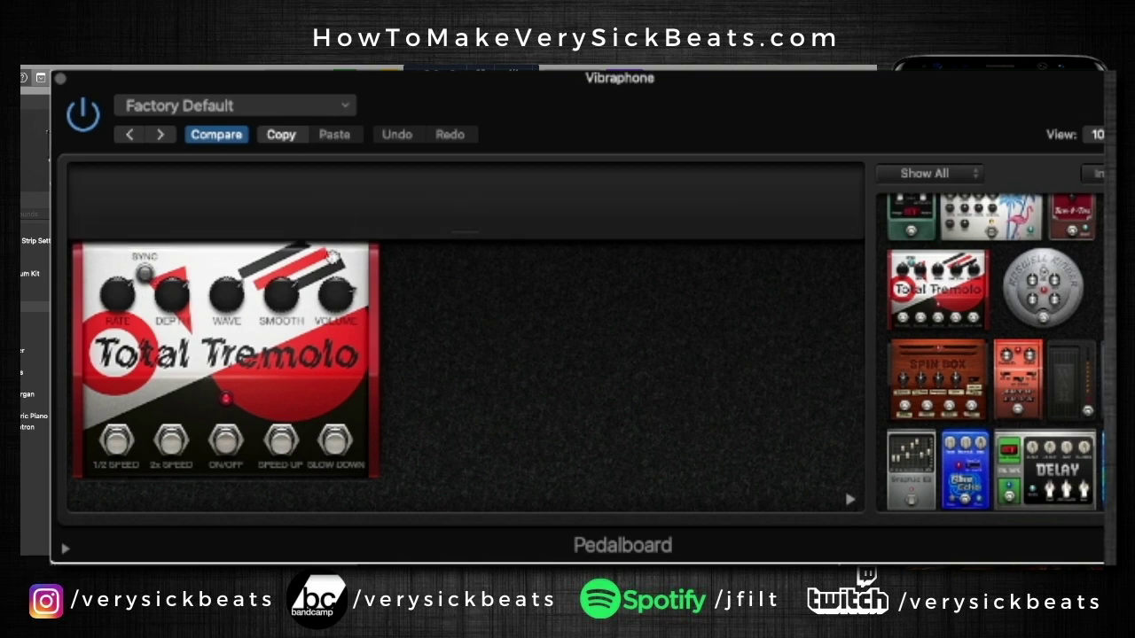
# Step: Set the Total Tremolo pedal's volume to 4.00 dB and close the Vibraphone's Pedalboard window
pyautogui.moveTo(336, 288); pyautogui.dragTo(335, 278)
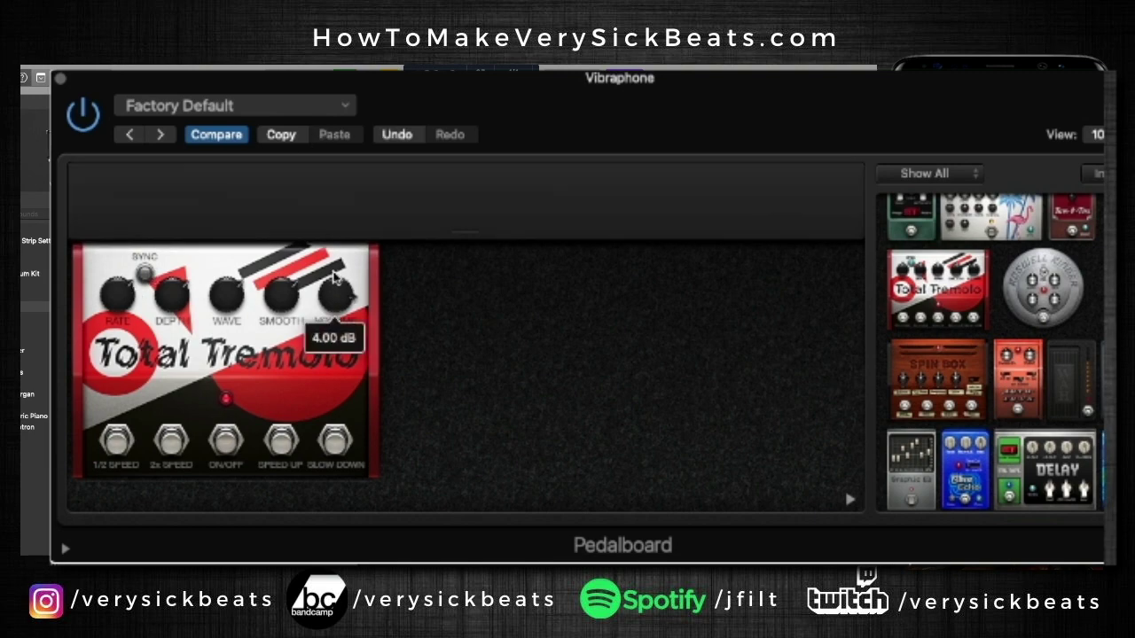
pyautogui.click(61, 80)
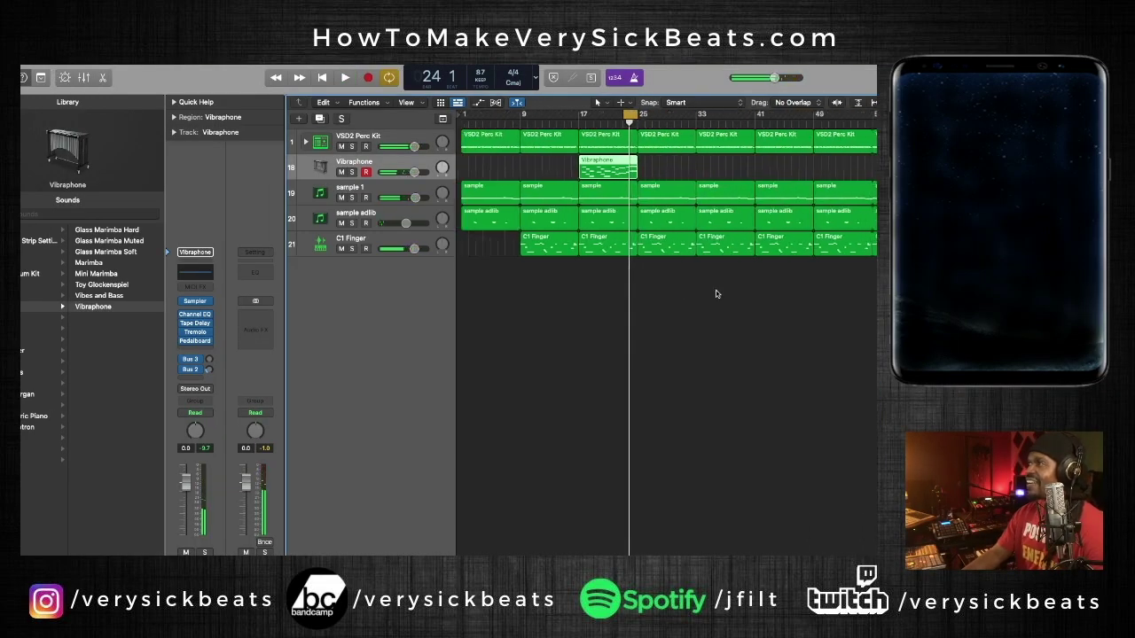
# Step: Select all regions across the tracks and shift them later to free the opening bars for an intro
pyautogui.scroll(-1, 717, 294)
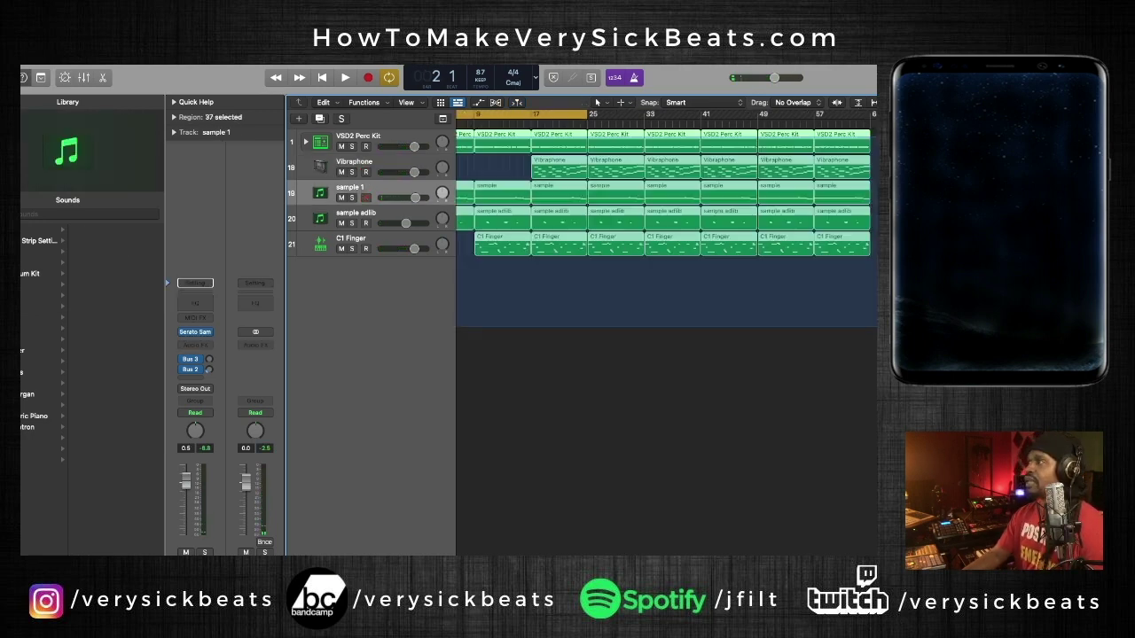
pyautogui.moveTo(876, 326); pyautogui.dragTo(865, 299)
pyautogui.hscroll(-3, 864, 299)
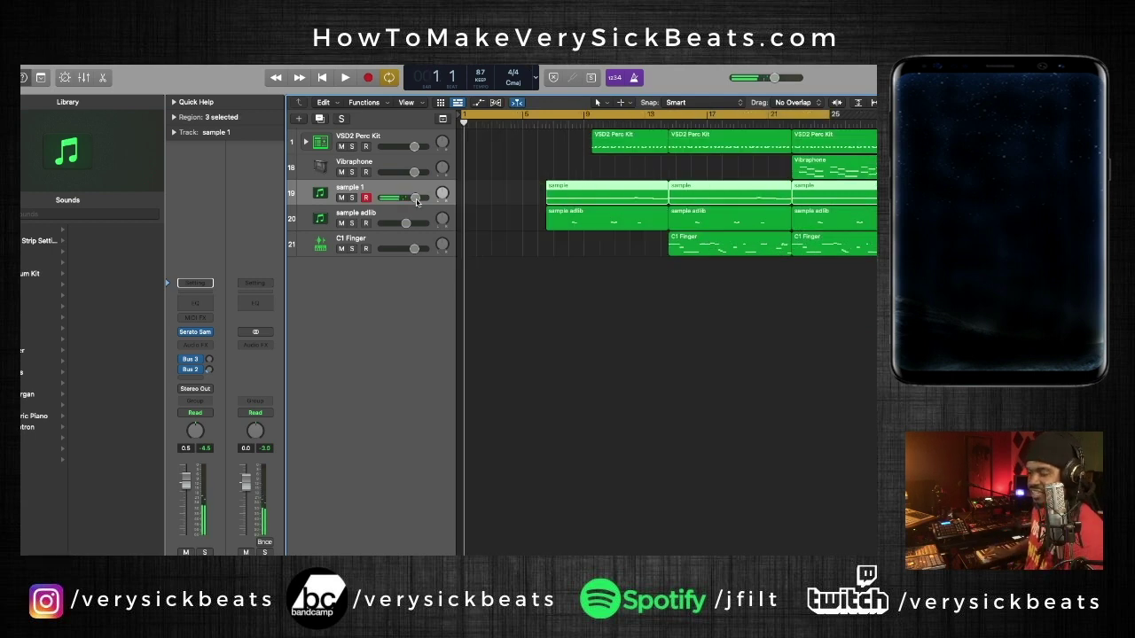
# Step: Record a sample 1 note at the start of the arrangement and shorten it to end at bar 3
pyautogui.press('space')
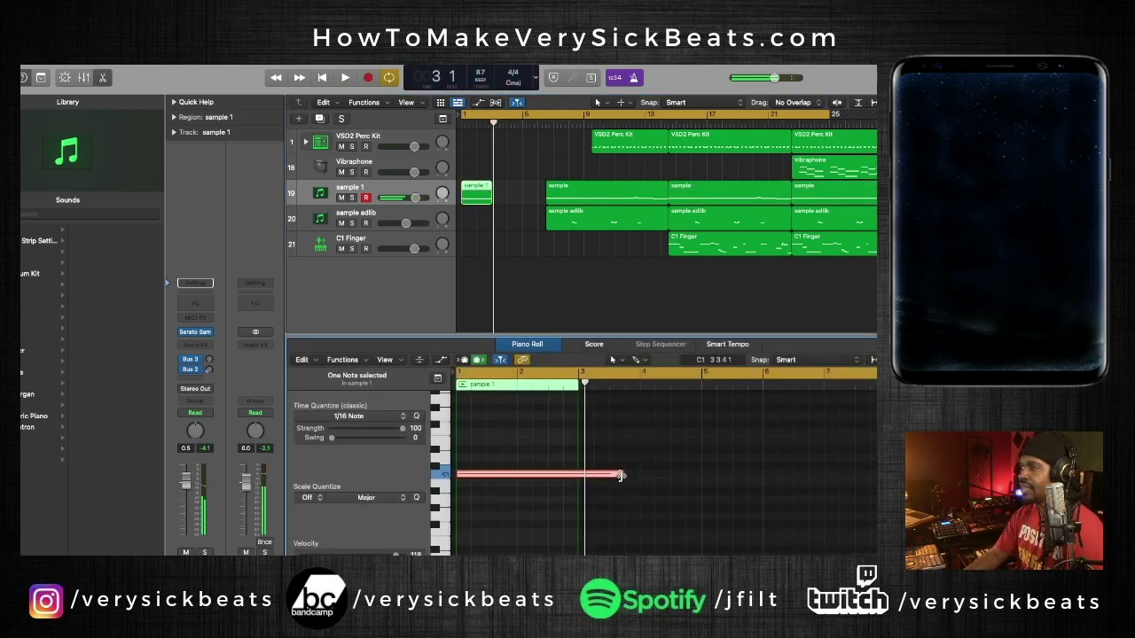
pyautogui.moveTo(621, 476); pyautogui.dragTo(578, 472)
pyautogui.press('space')
pyautogui.press('space')
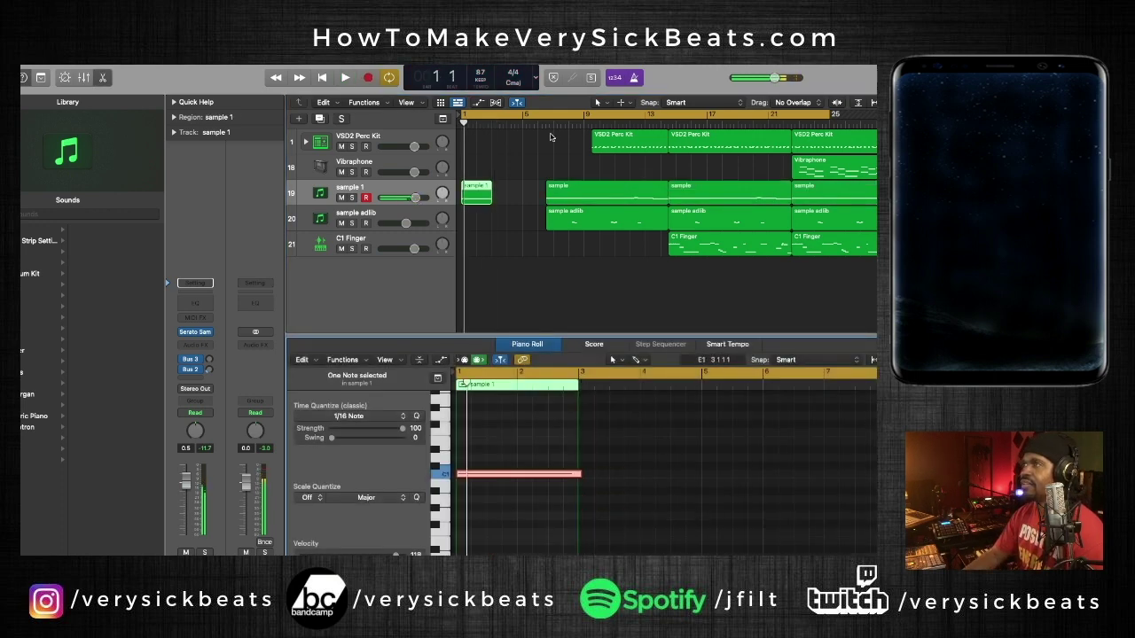
# Step: Move all regions after the intro back so they start at bar 3, and play the transition
pyautogui.click(544, 130)
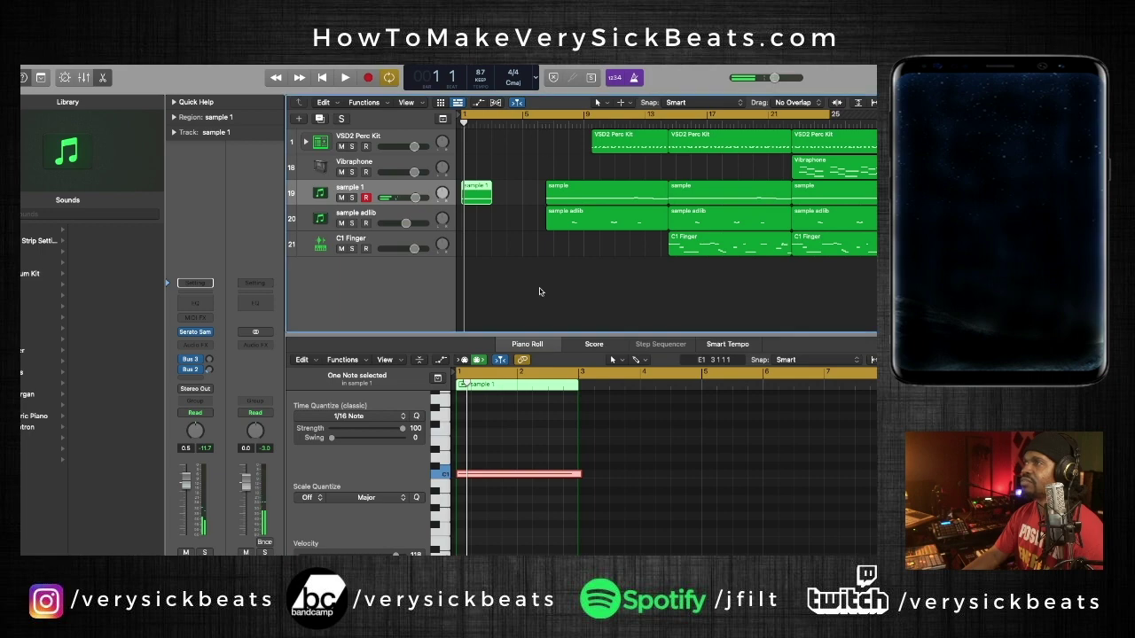
pyautogui.click(608, 266)
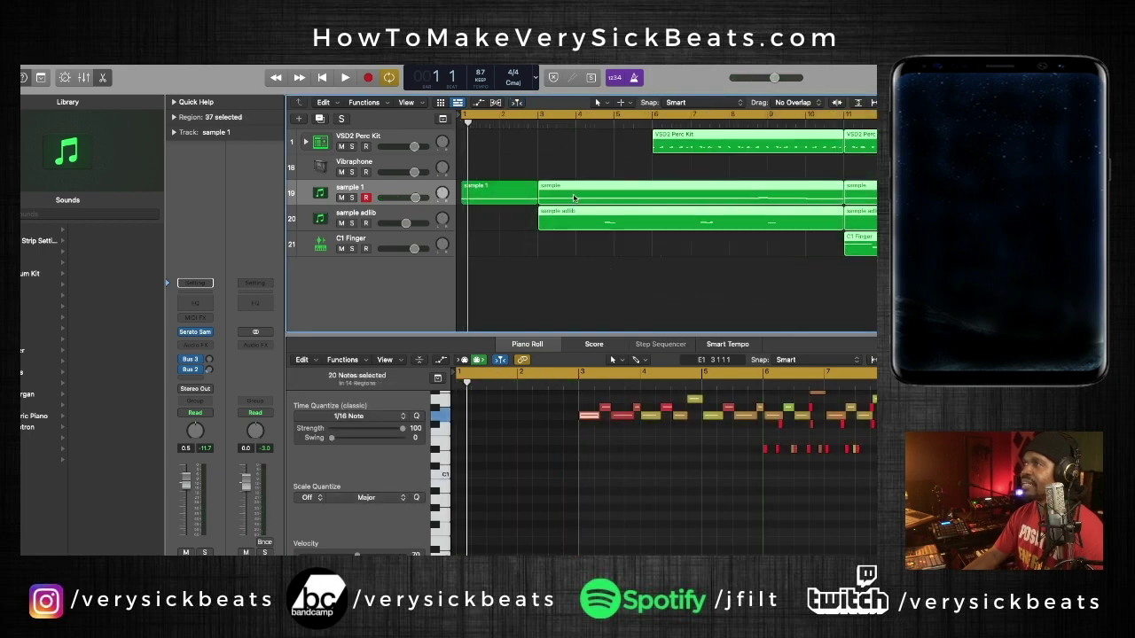
pyautogui.press('space')
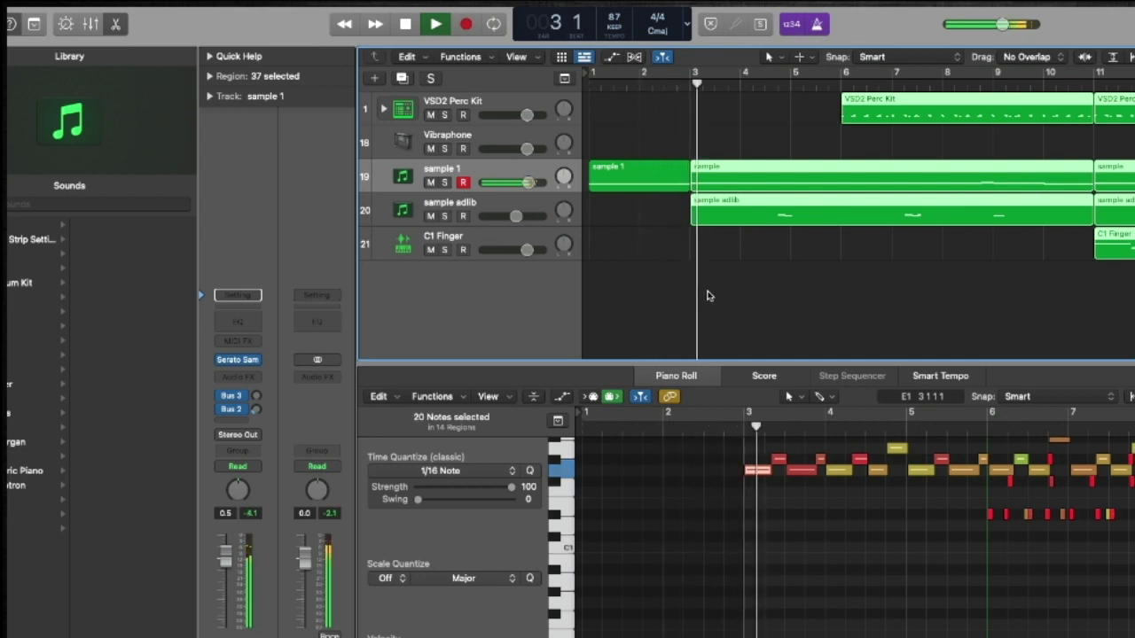
pyautogui.press('space')
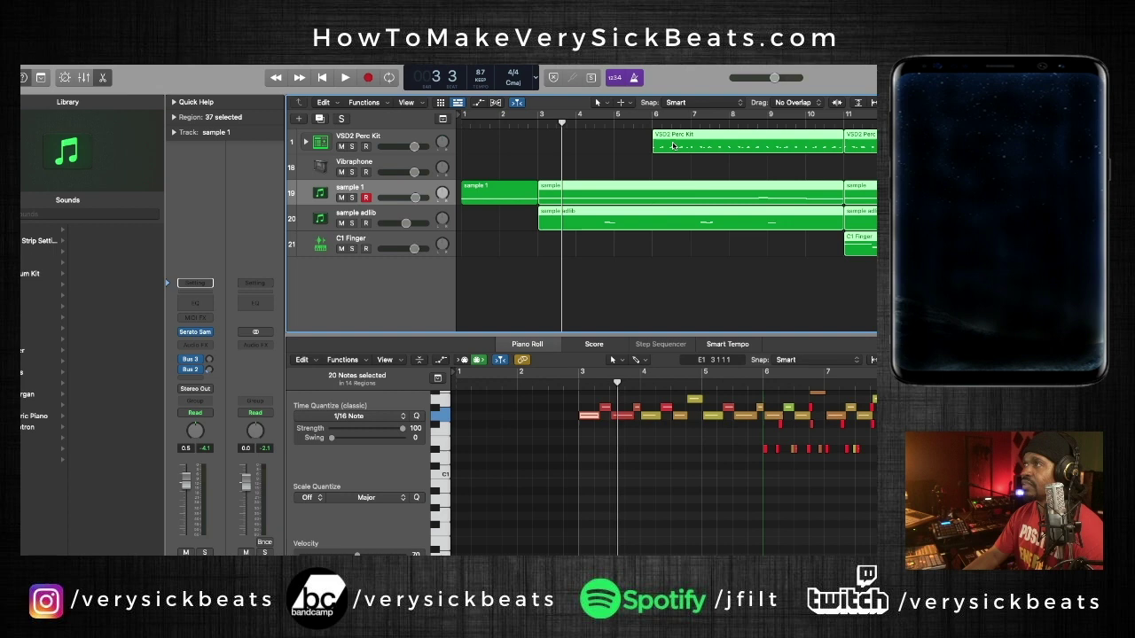
# Step: Copy the first VSD2 Perc Kit region to bar 3 so the drums start with the main sample
pyautogui.moveTo(673, 147); pyautogui.dragTo(560, 144)
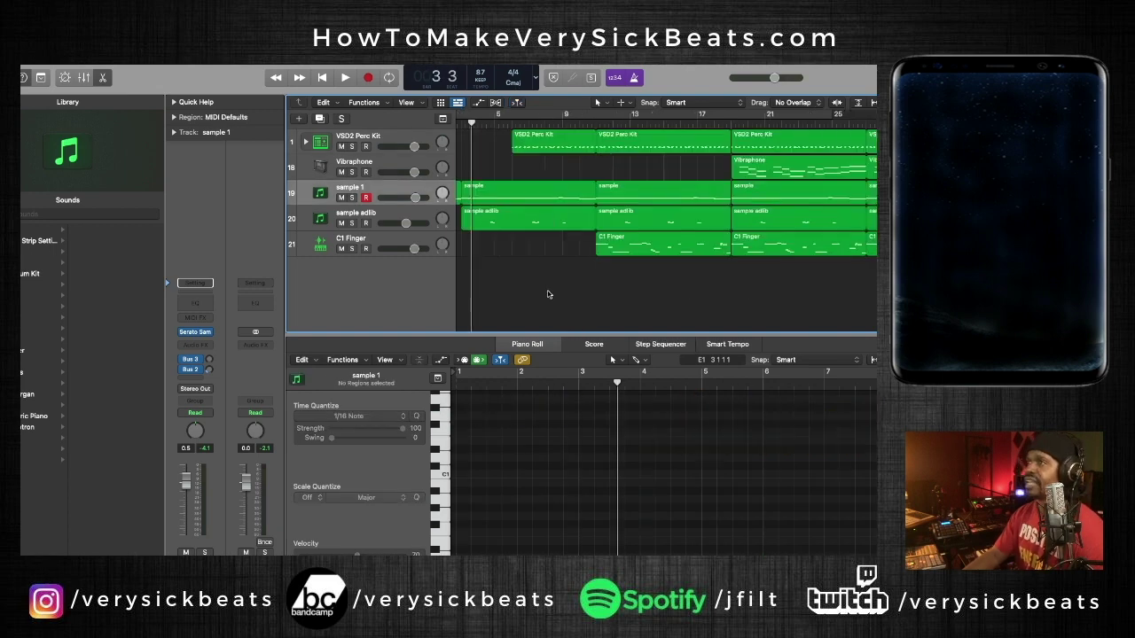
pyautogui.hscroll(-2, 561, 294)
pyautogui.click(607, 143)
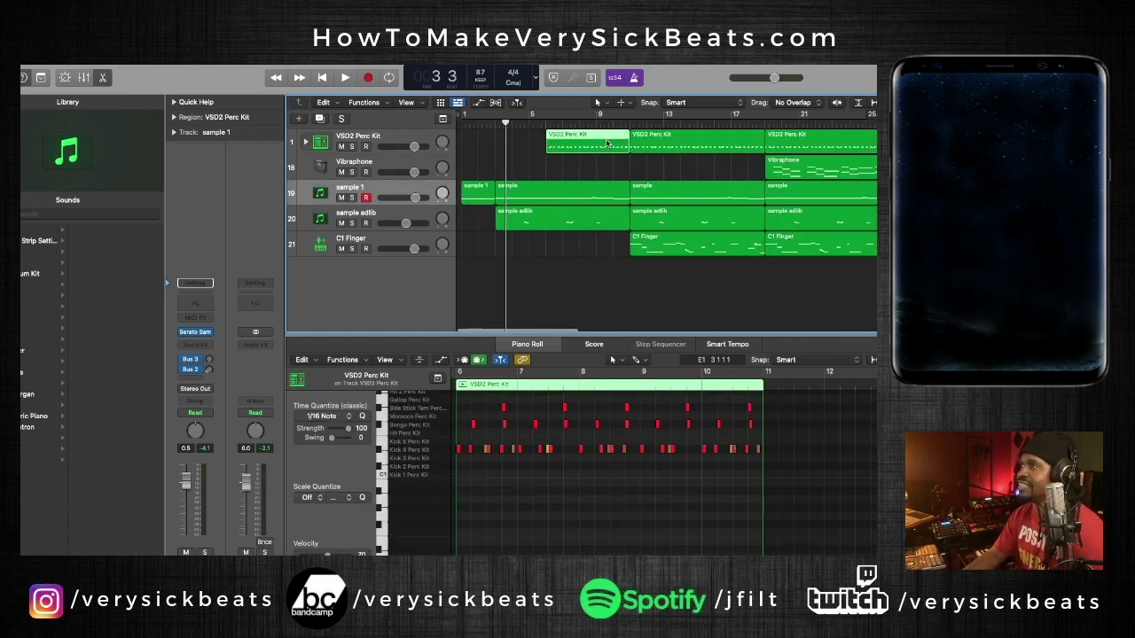
pyautogui.moveTo(596, 148); pyautogui.dragTo(497, 153)
pyautogui.click(487, 316)
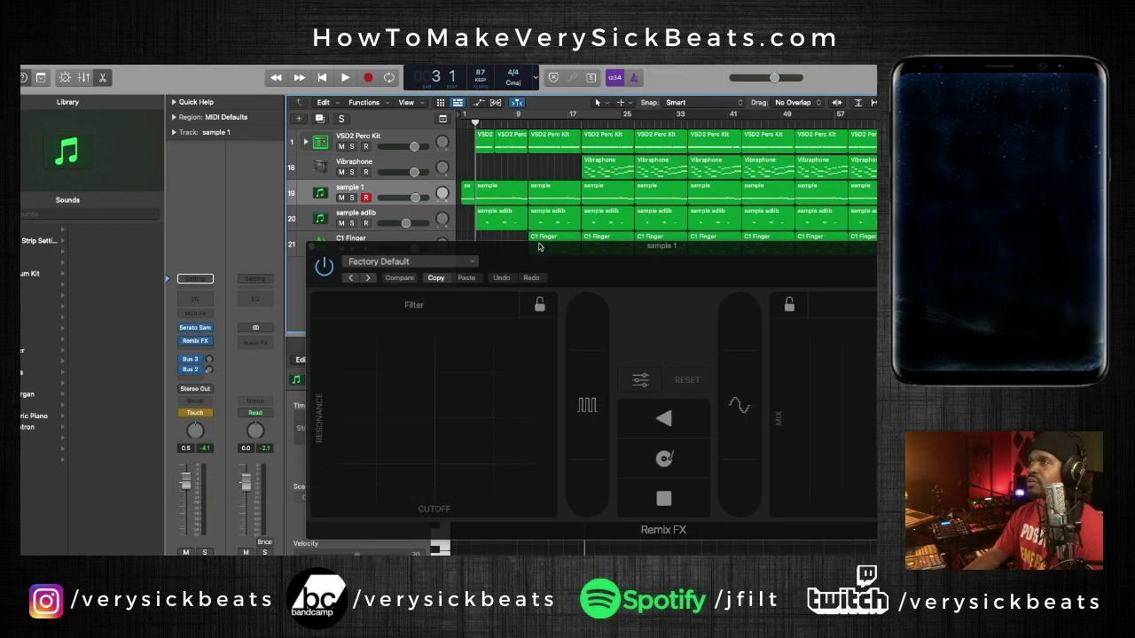
# Step: Play the arrangement from the beginning and switch the sample 1 Remix FX Repeater pad to Wobble
pyautogui.moveTo(538, 247); pyautogui.dragTo(387, 256)
pyautogui.press('Return')
pyautogui.press('space')
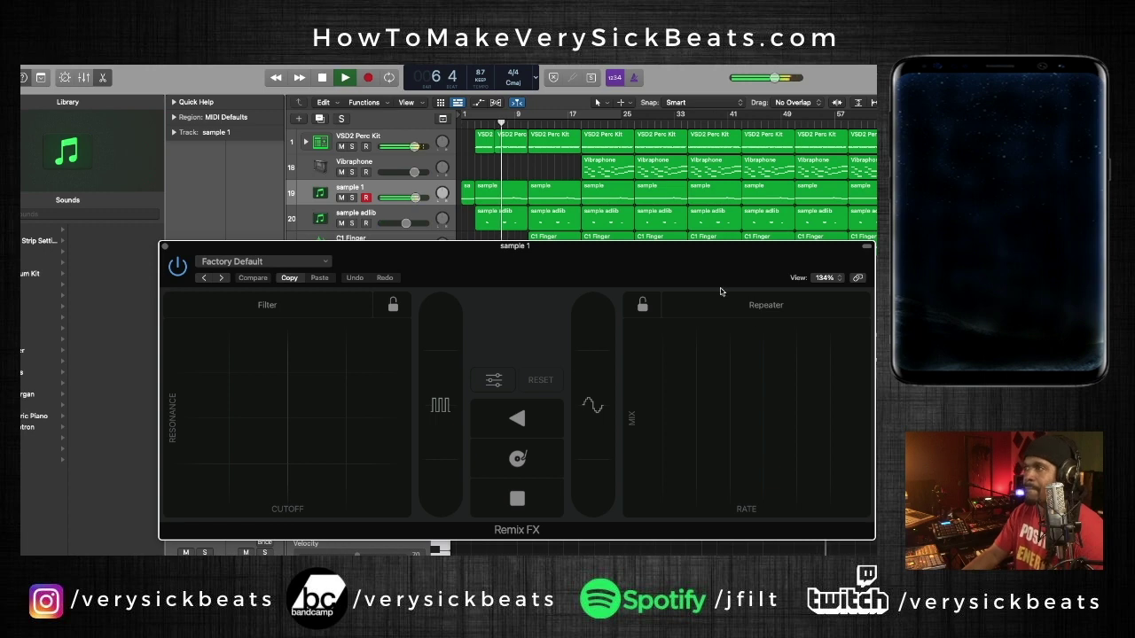
pyautogui.click(737, 310)
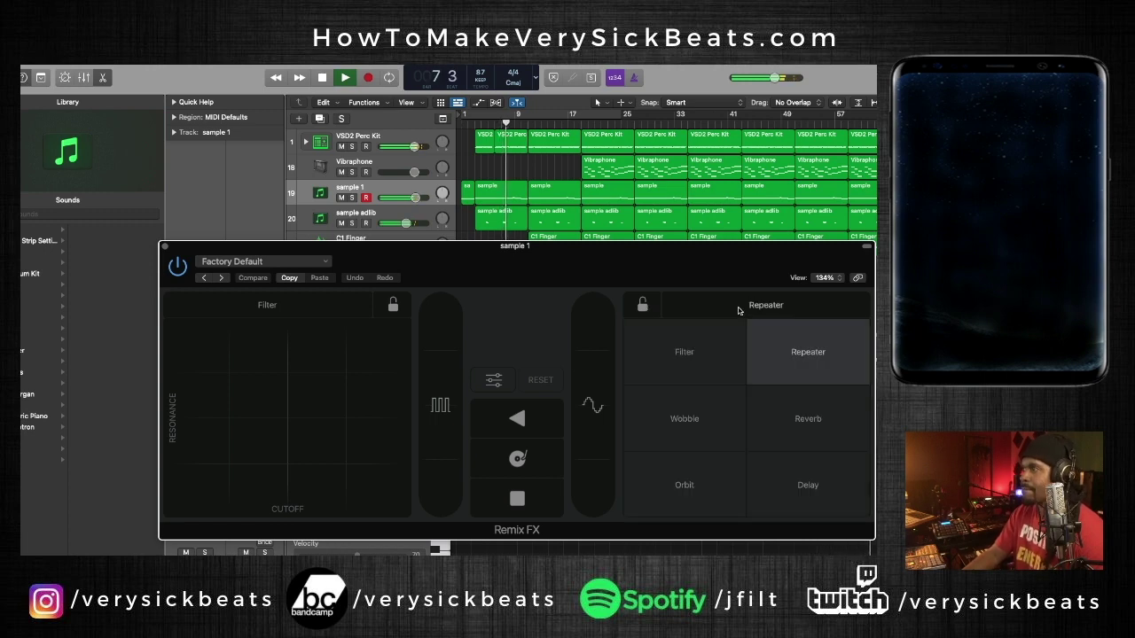
pyautogui.click(684, 426)
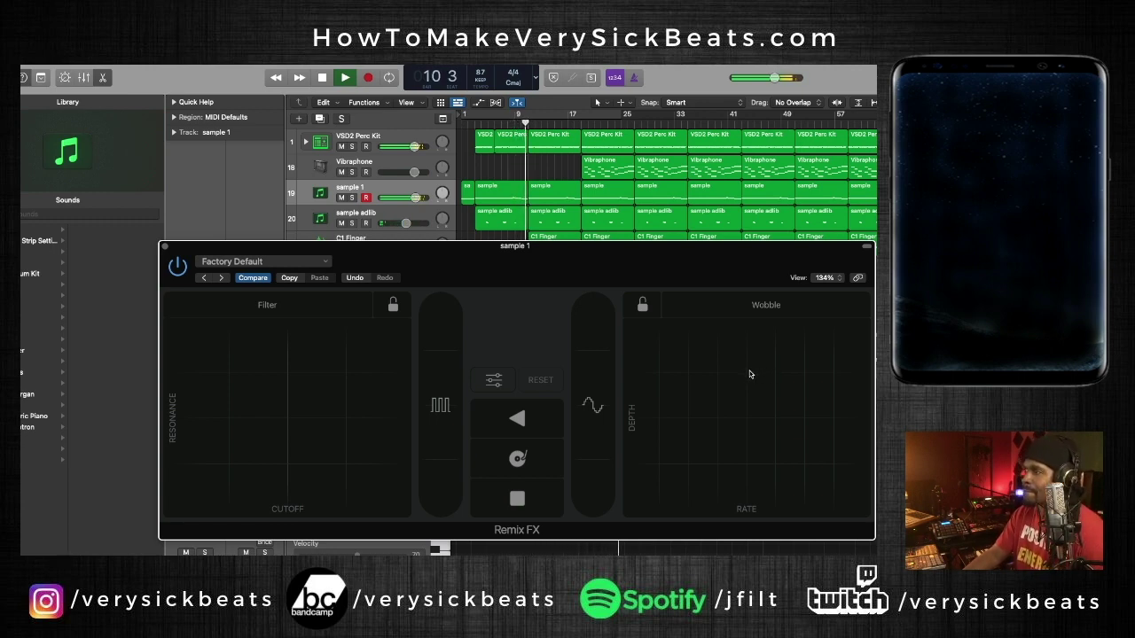
# Step: Perform Wobble sweeps and a stop effect in Remix FX on sample 1 during playback, recording them as Touch automation
pyautogui.moveTo(750, 374); pyautogui.dragTo(763, 373)
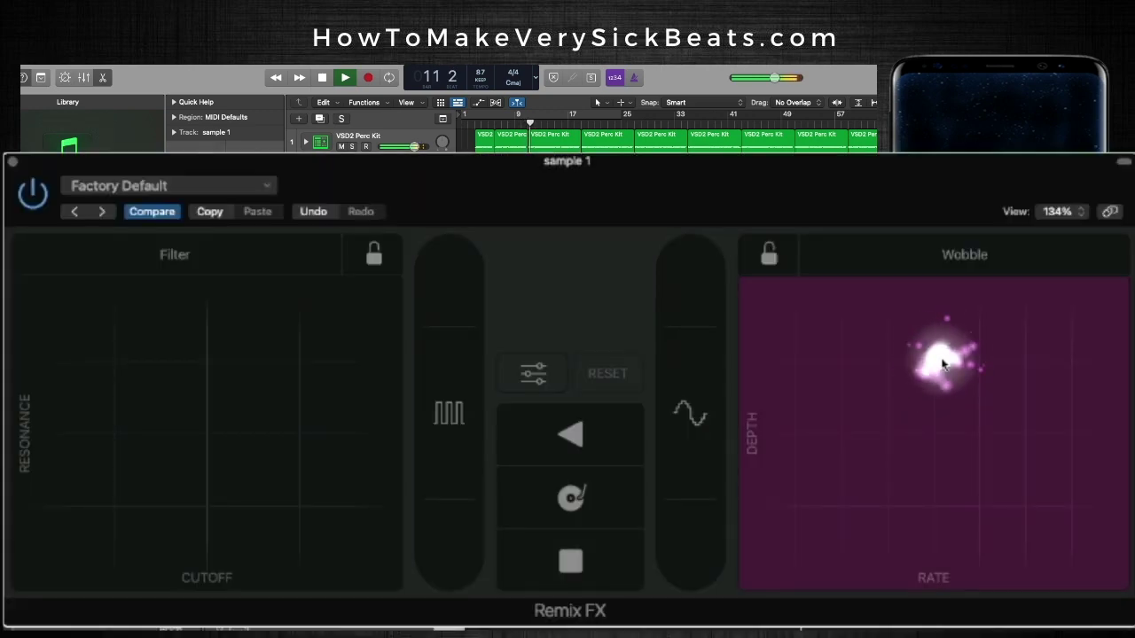
pyautogui.moveTo(960, 362); pyautogui.dragTo(973, 365)
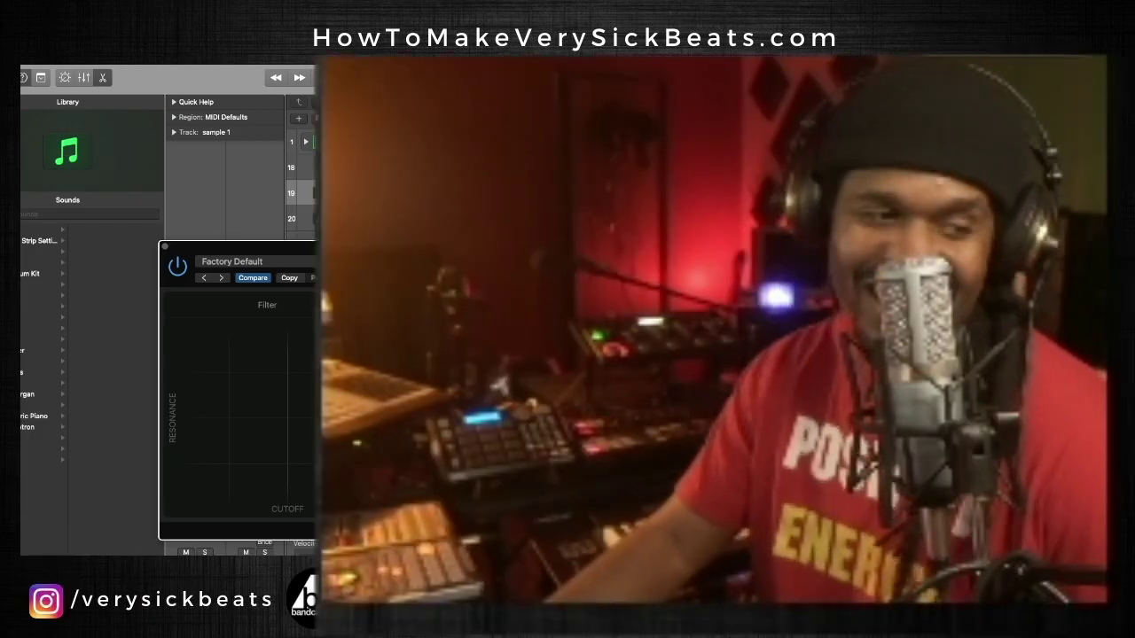
pyautogui.moveTo(838, 368); pyautogui.dragTo(723, 379)
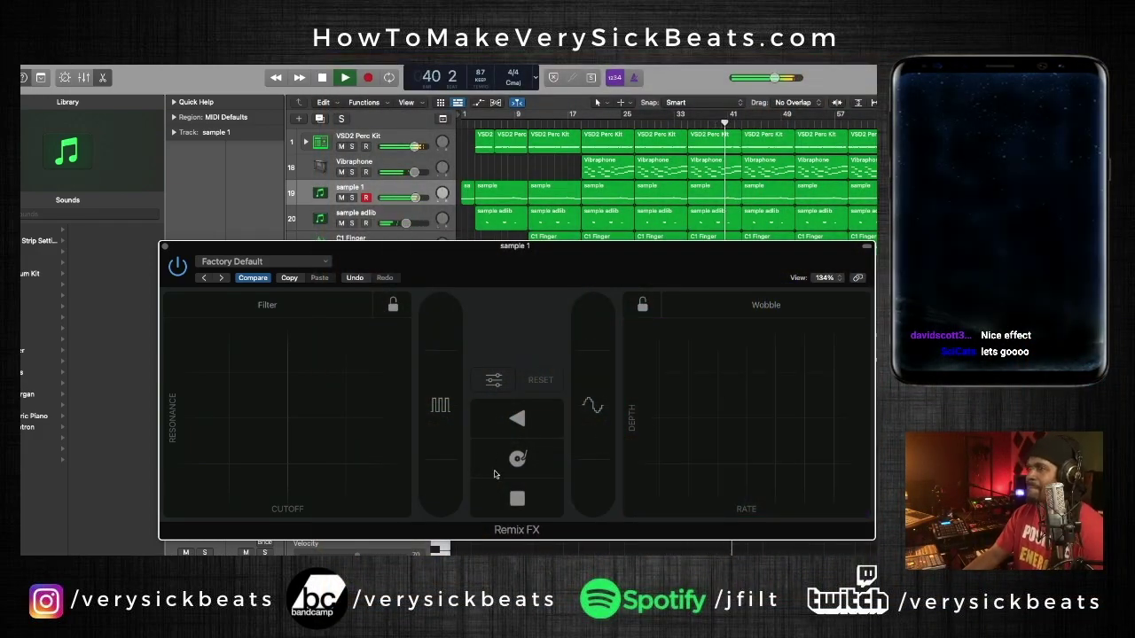
pyautogui.click(495, 500)
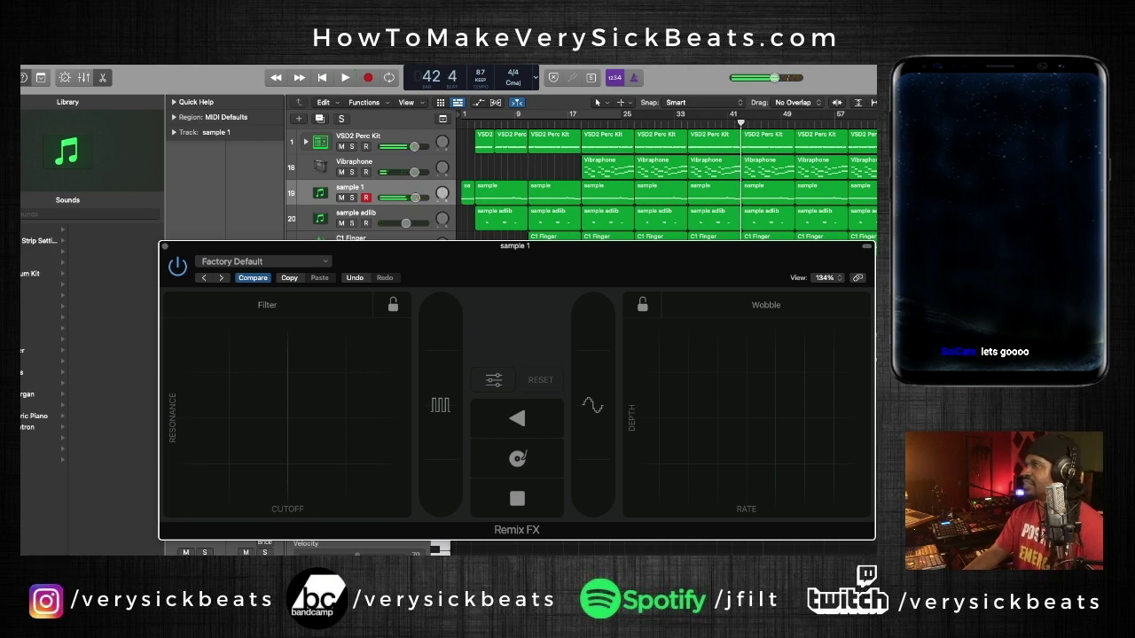
# Step: Delete all regions on every track from bar 42 onward without erasing the automation data
pyautogui.moveTo(874, 236); pyautogui.dragTo(775, 129)
pyautogui.press('Delete')
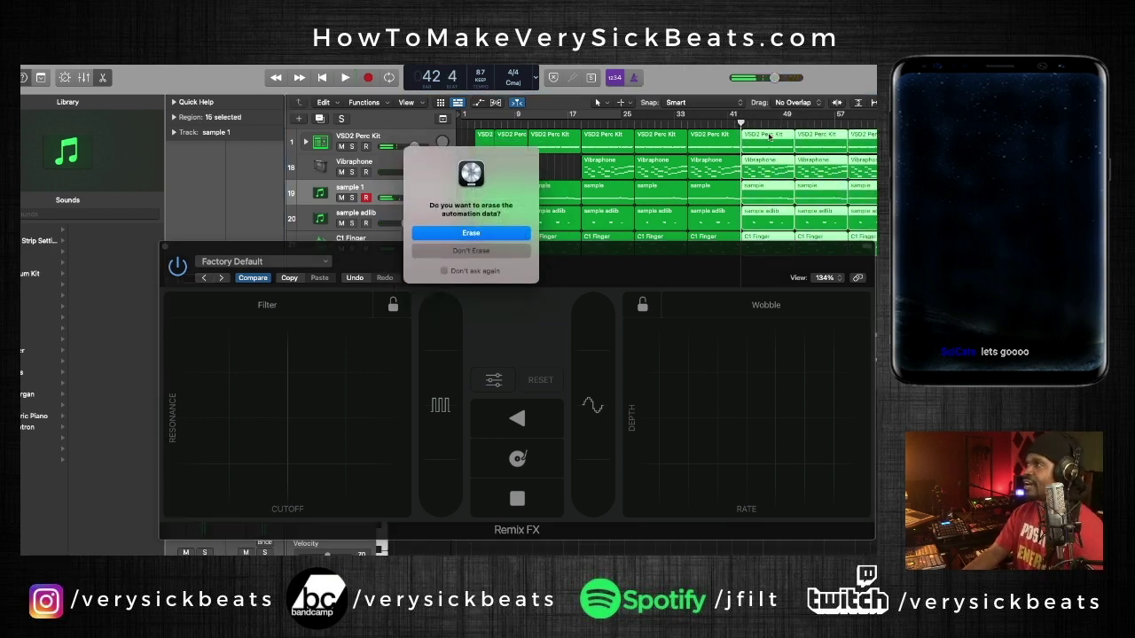
pyautogui.click(514, 249)
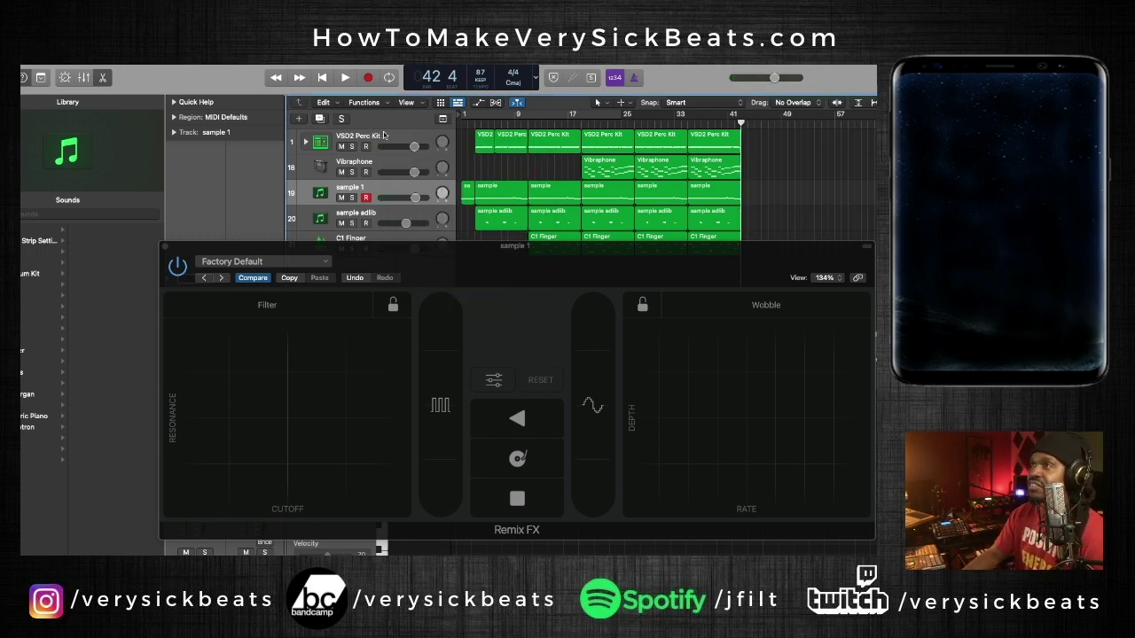
# Step: Close sample 1's Remix FX, insert Remix FX on the VSD2 Perc Kit track and start playback
pyautogui.click(384, 135)
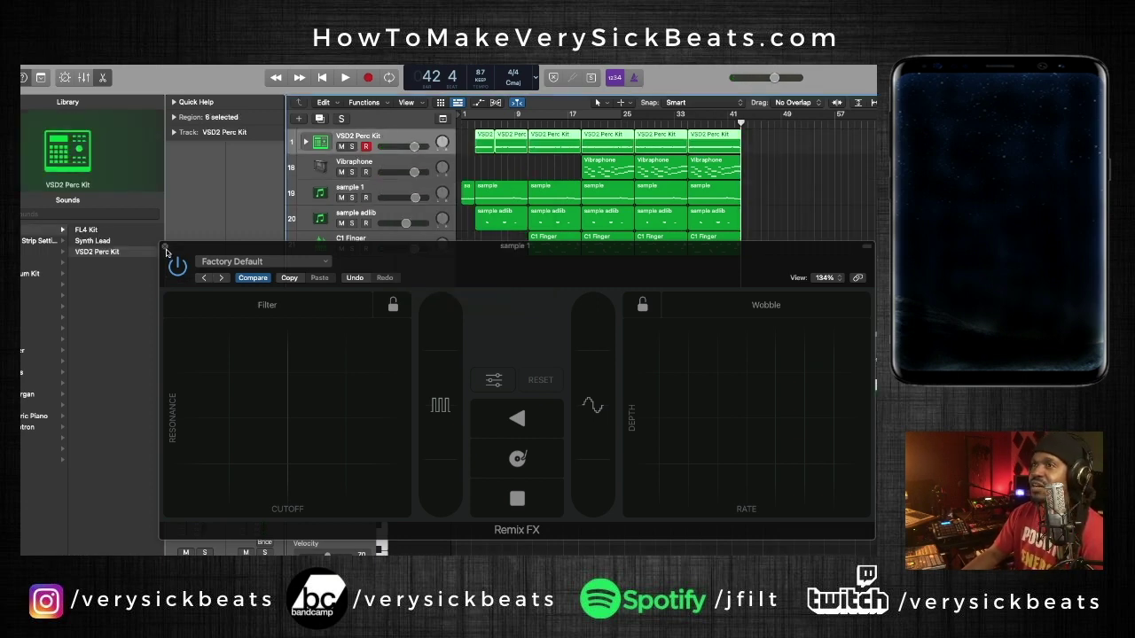
pyautogui.click(166, 249)
pyautogui.click(203, 364)
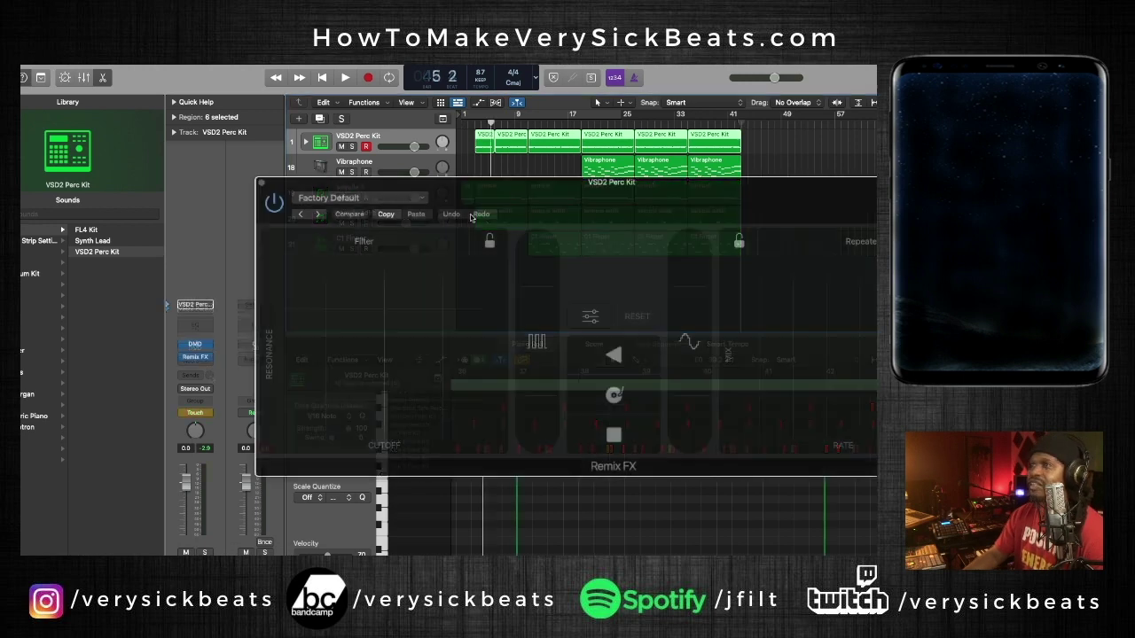
pyautogui.click(346, 78)
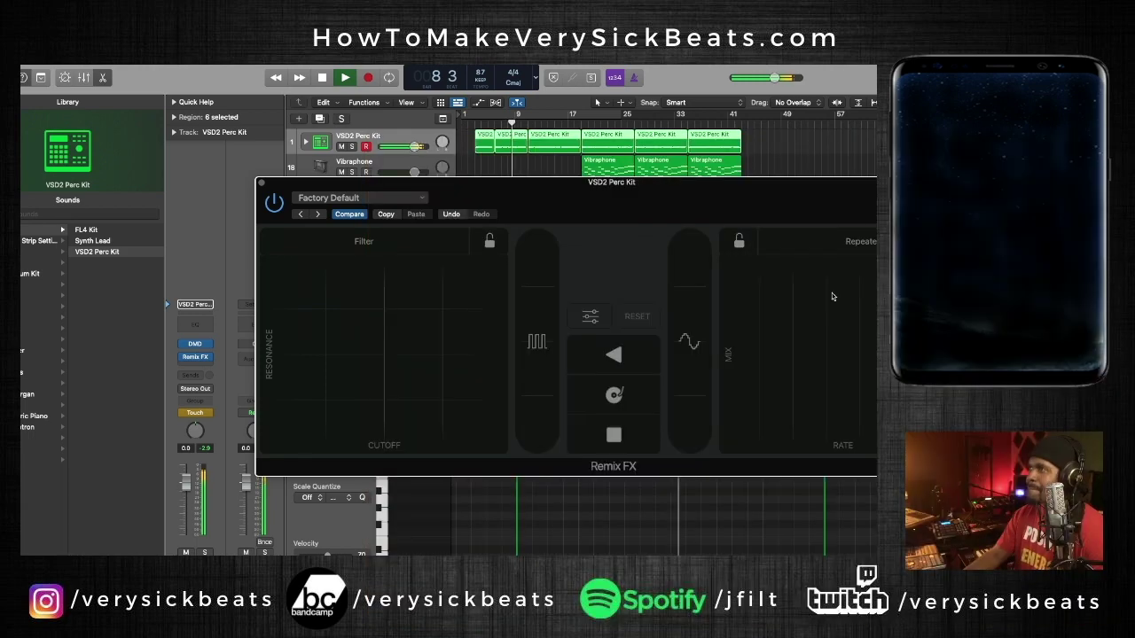
# Step: Perform Repeater and scratch effects in Remix FX on the VSD2 Perc Kit during playback, recording them as Touch automation
pyautogui.click(825, 294)
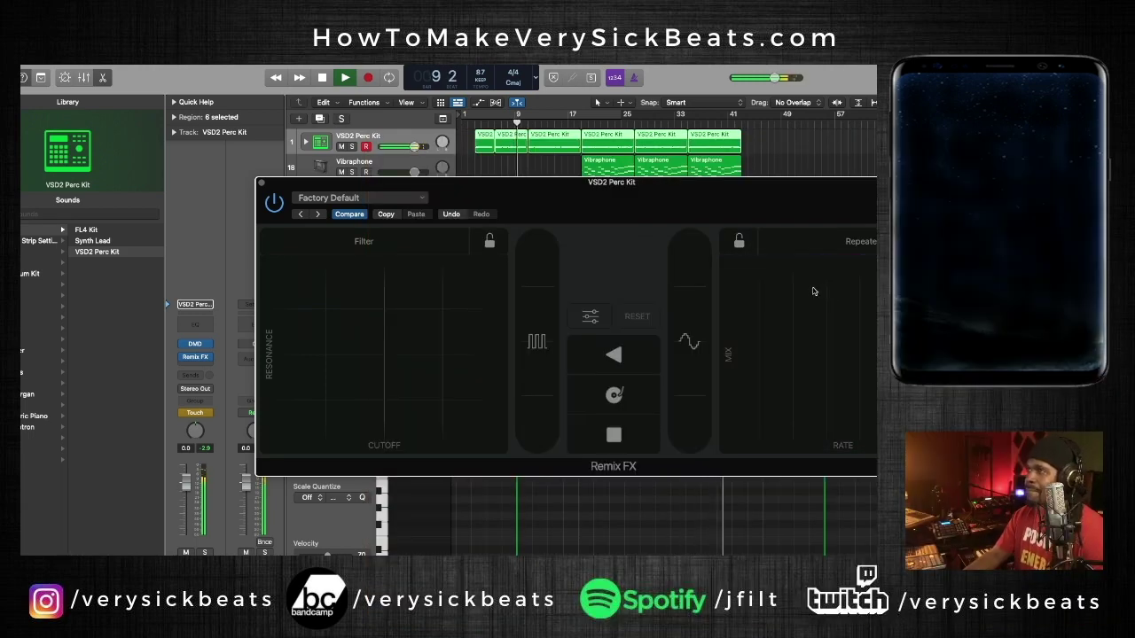
pyautogui.moveTo(813, 291); pyautogui.dragTo(813, 291)
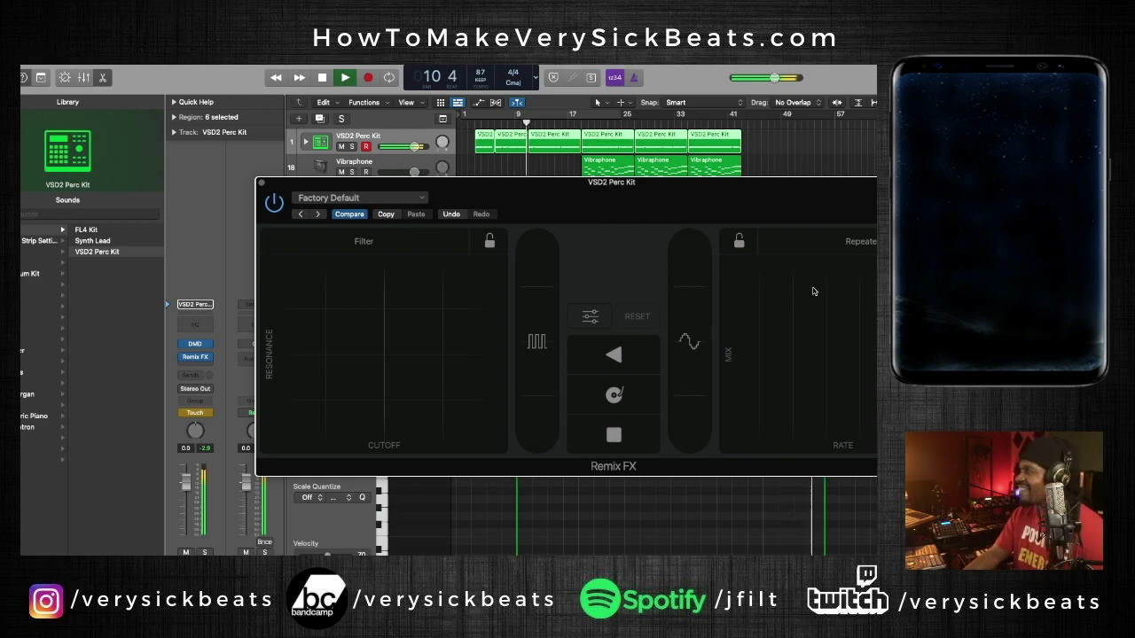
pyautogui.moveTo(814, 291); pyautogui.dragTo(813, 291)
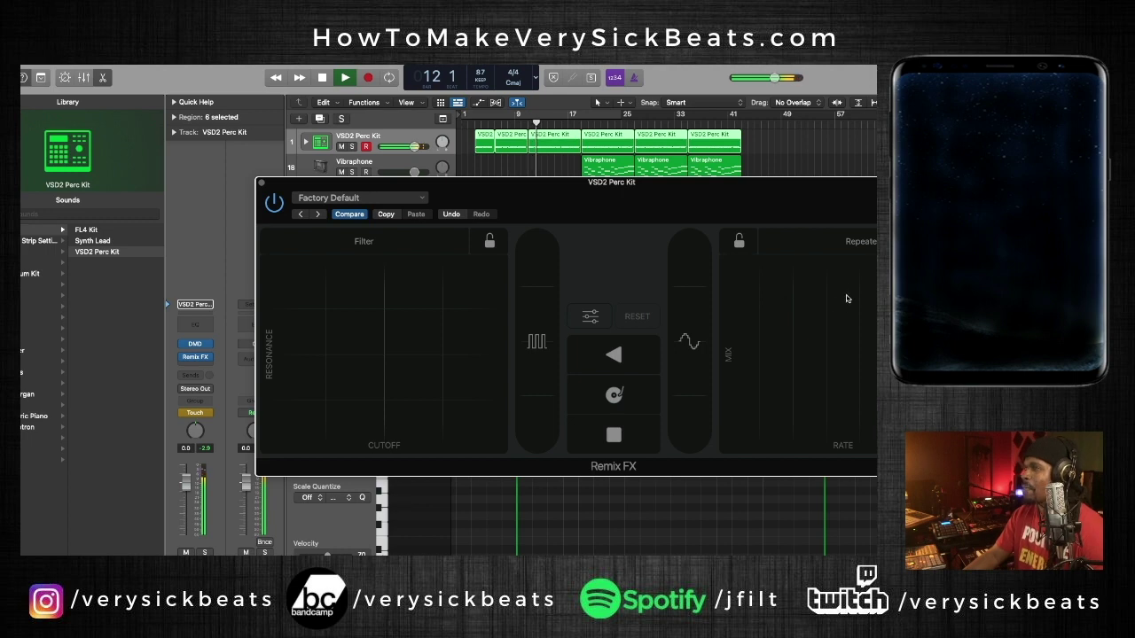
pyautogui.moveTo(589, 395); pyautogui.dragTo(587, 397)
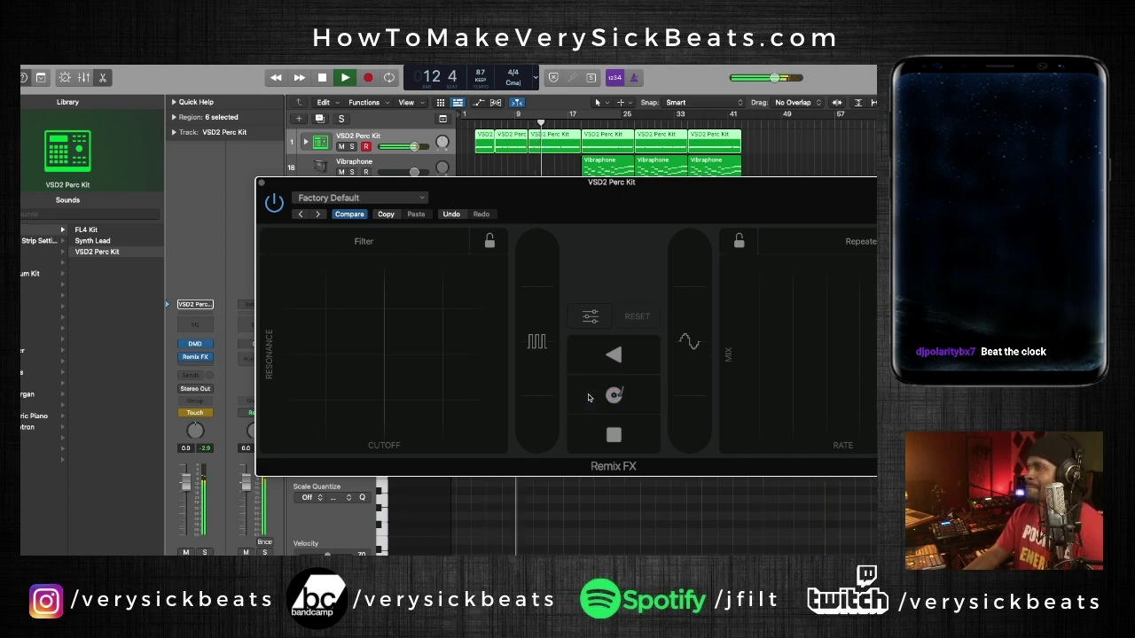
pyautogui.click(843, 354)
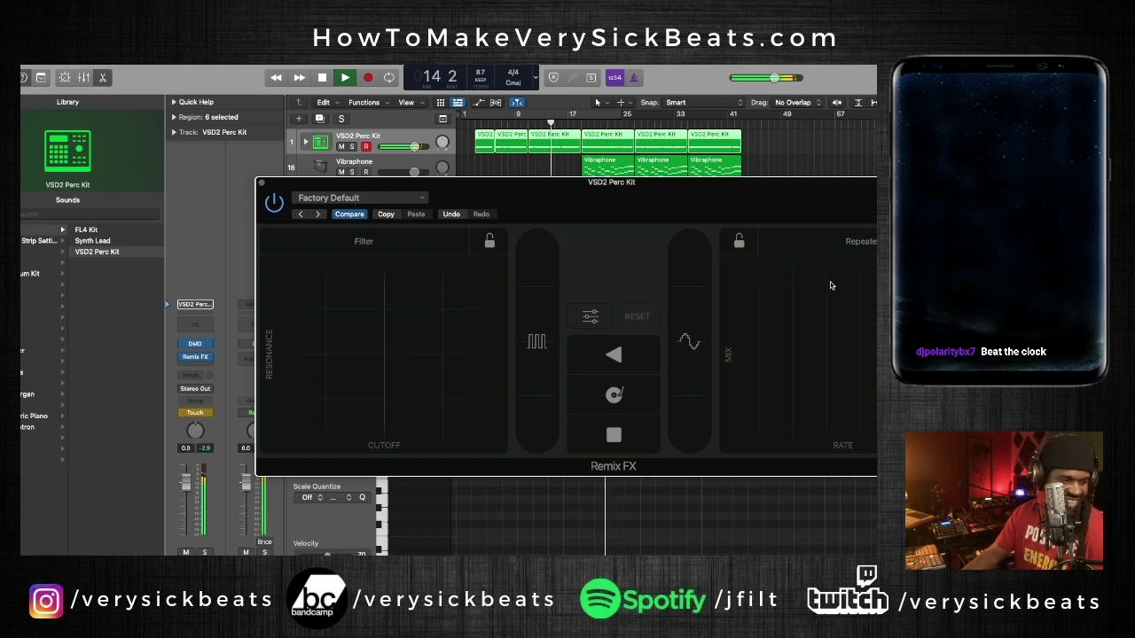
pyautogui.moveTo(831, 286); pyautogui.dragTo(797, 283)
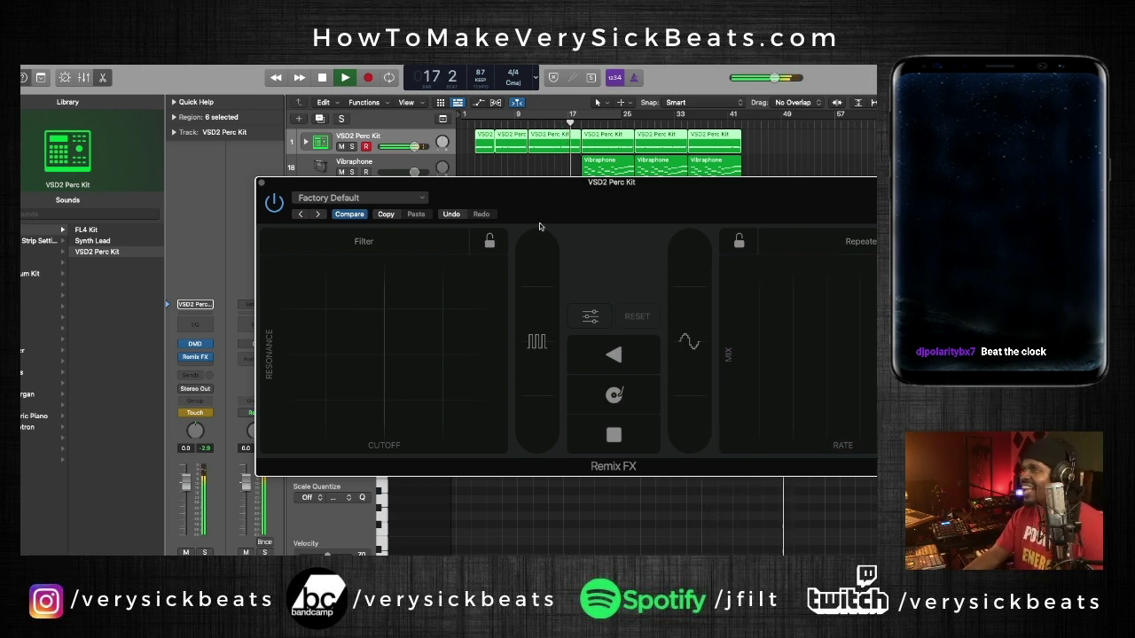
# Step: Stop playback, close the drum track's Remix FX window and hide the piano roll
pyautogui.press('space')
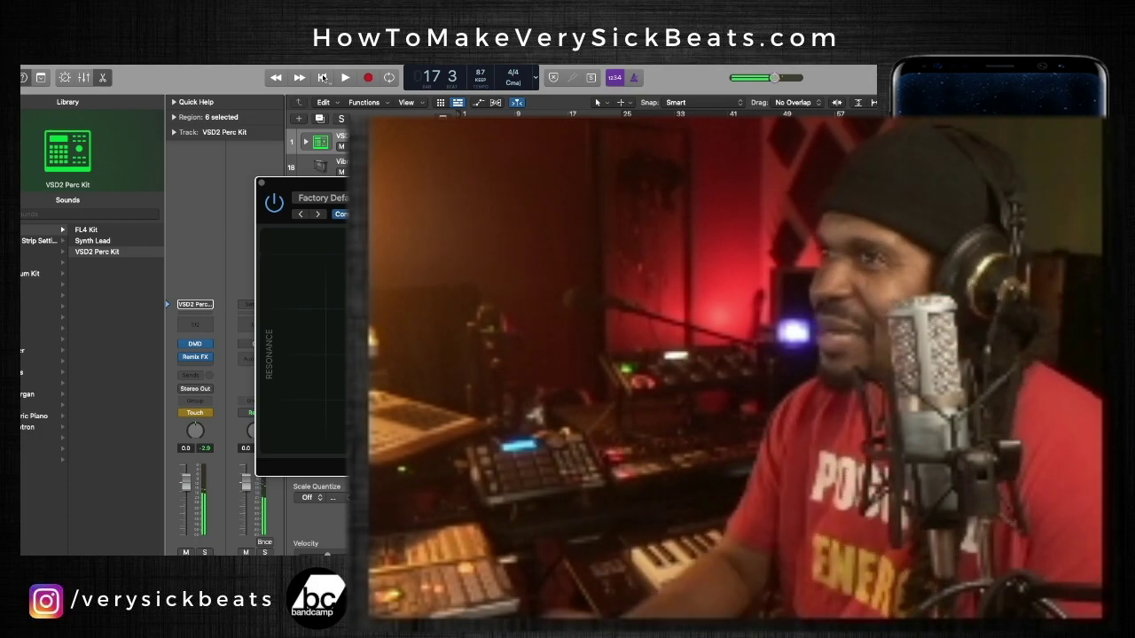
pyautogui.click(261, 183)
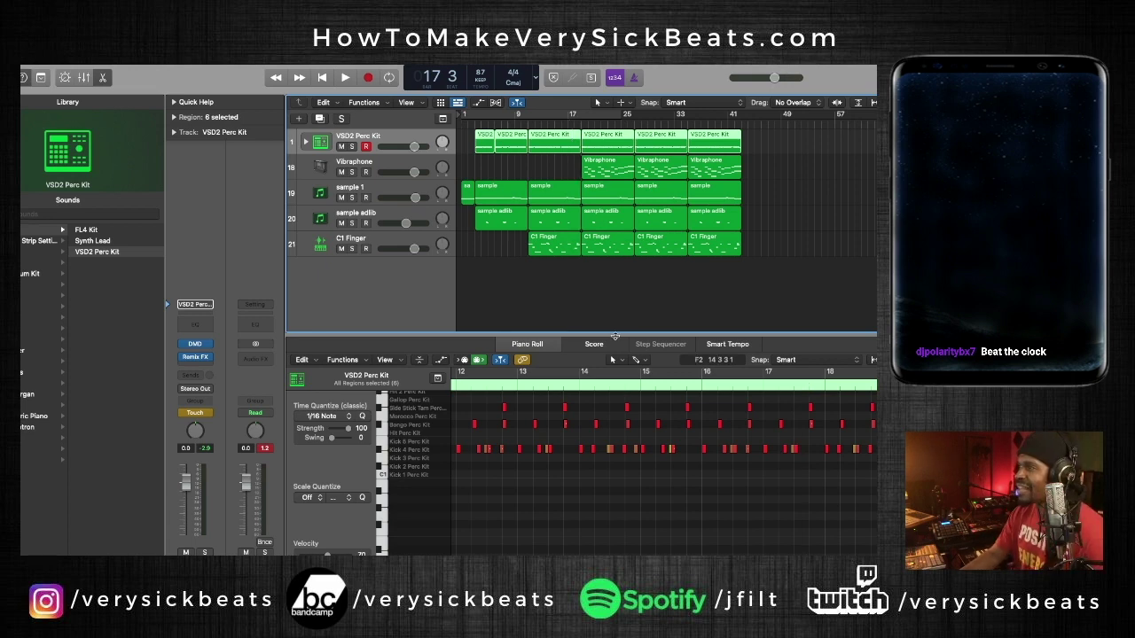
pyautogui.moveTo(615, 337); pyautogui.dragTo(615, 554)
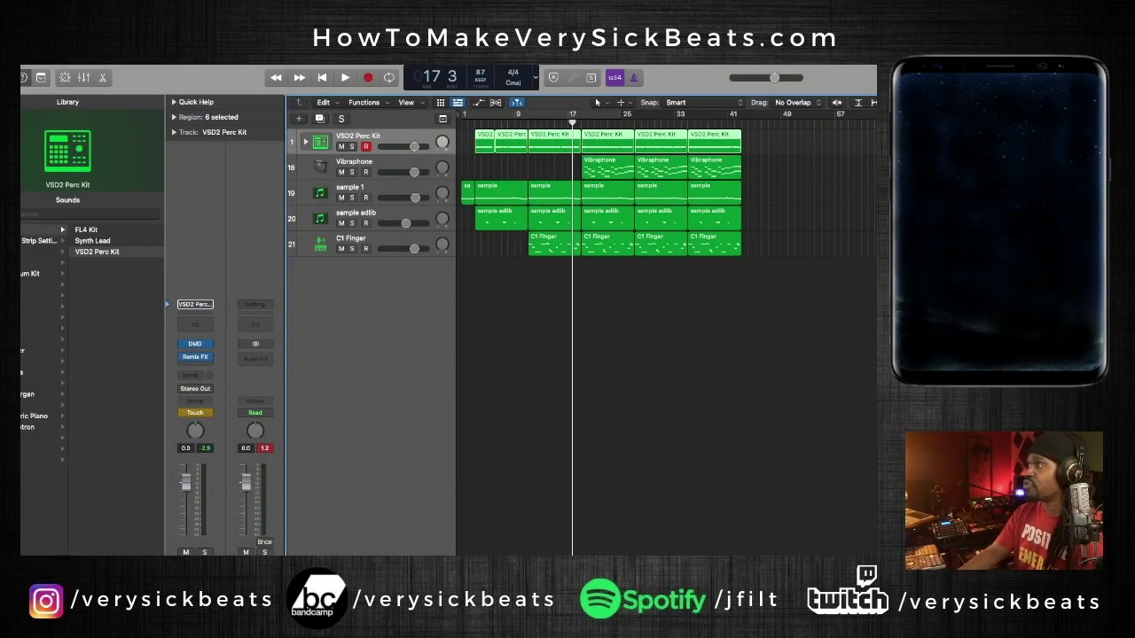
# Step: Show the project's file browser and select the source file 003 quicksand.mp3
pyautogui.press('f')
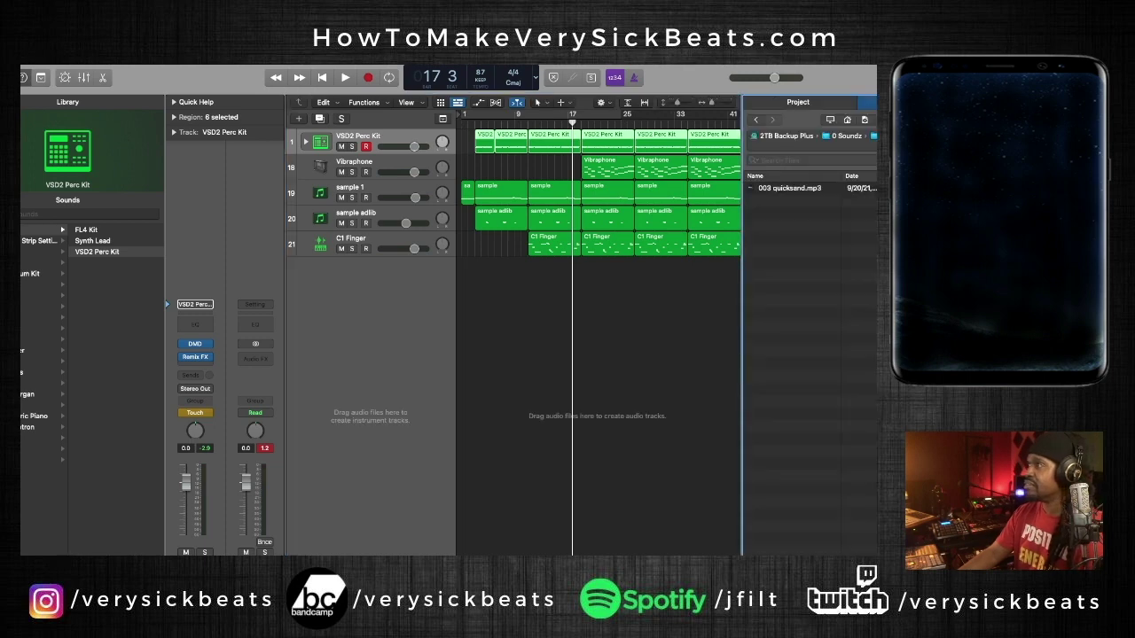
pyautogui.click(798, 189)
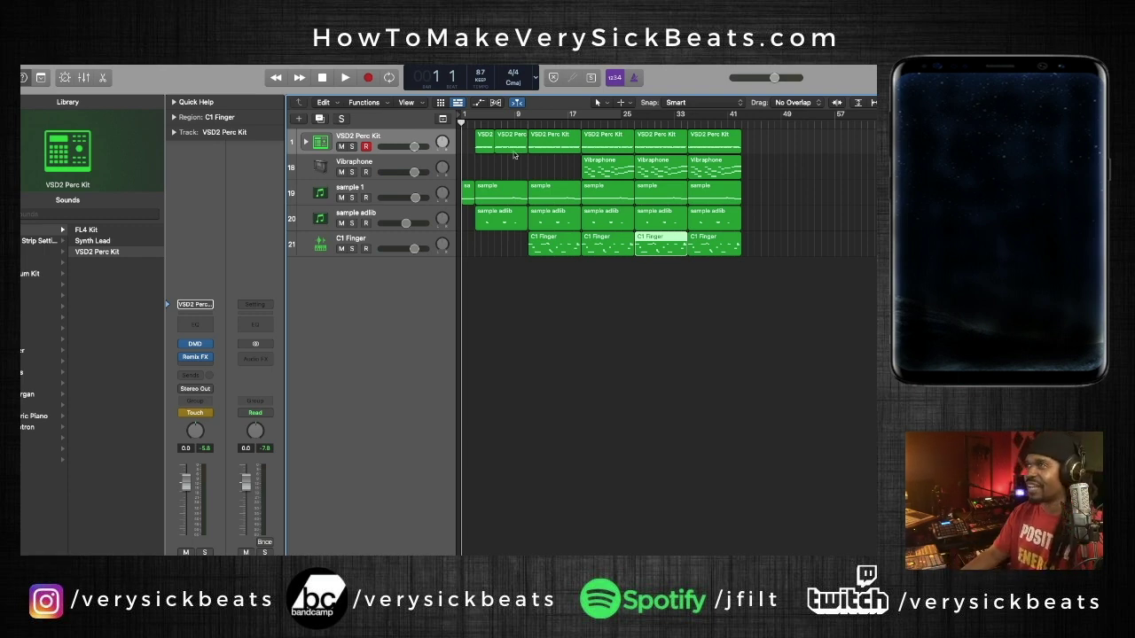
# Step: Hide the Library and Inspector and play the arrangement from the beginning
pyautogui.press('y')
pyautogui.press('i')
pyautogui.press('space')
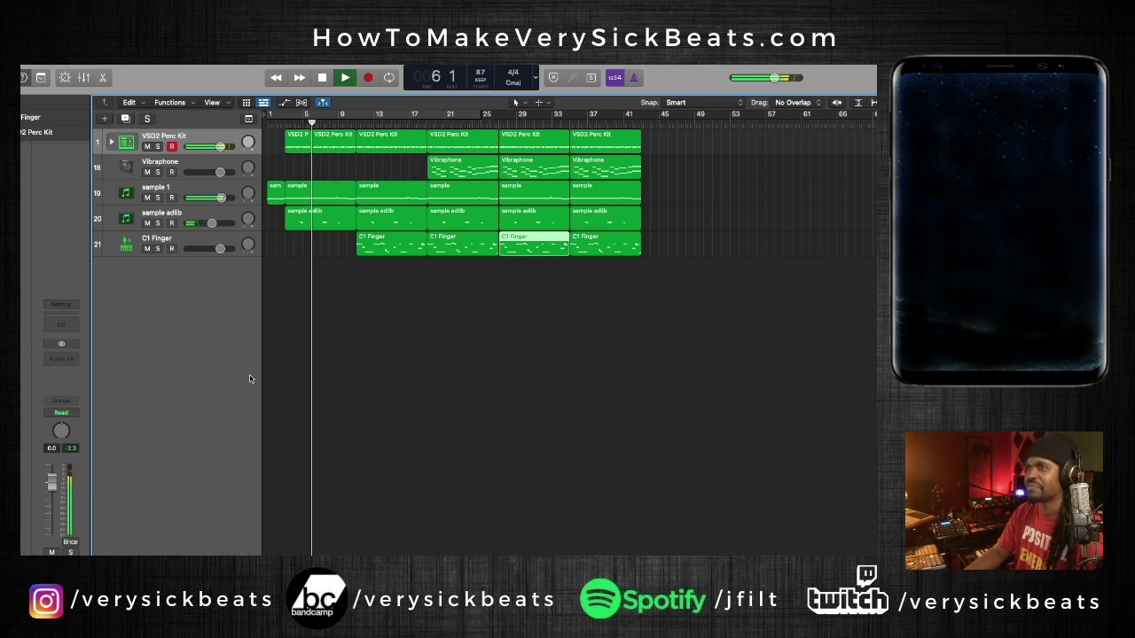
# Step: Delete the first sample adlib region, from bar 3 to bar 11
pyautogui.click(311, 224)
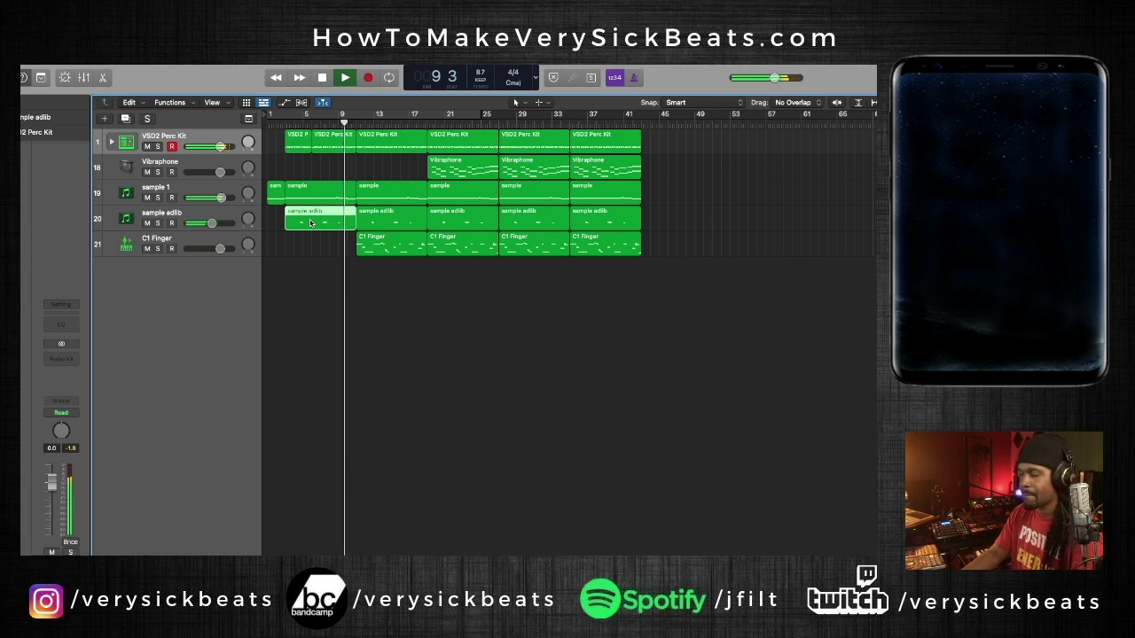
pyautogui.press('Delete')
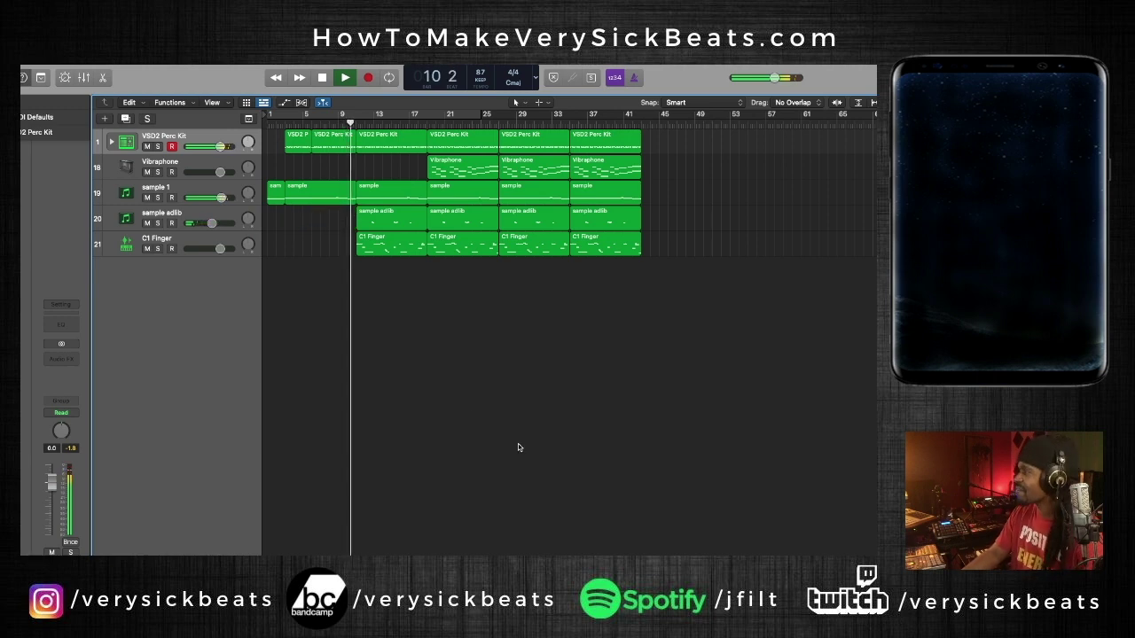